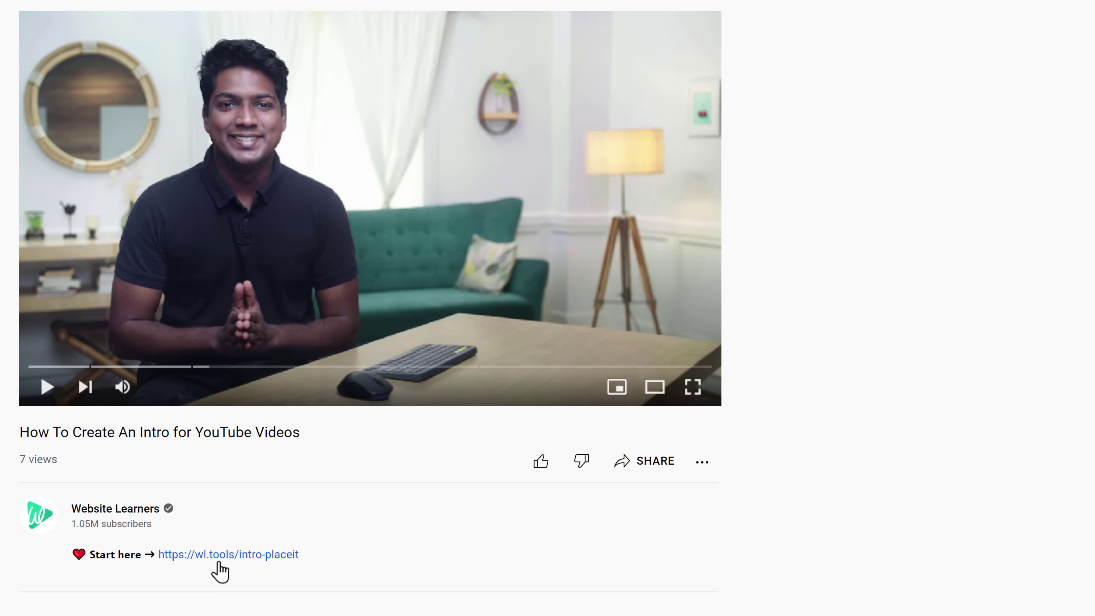
# Step: Open Placeit's video intro maker from the 'Start here' link in the video description
pyautogui.click(218, 560)
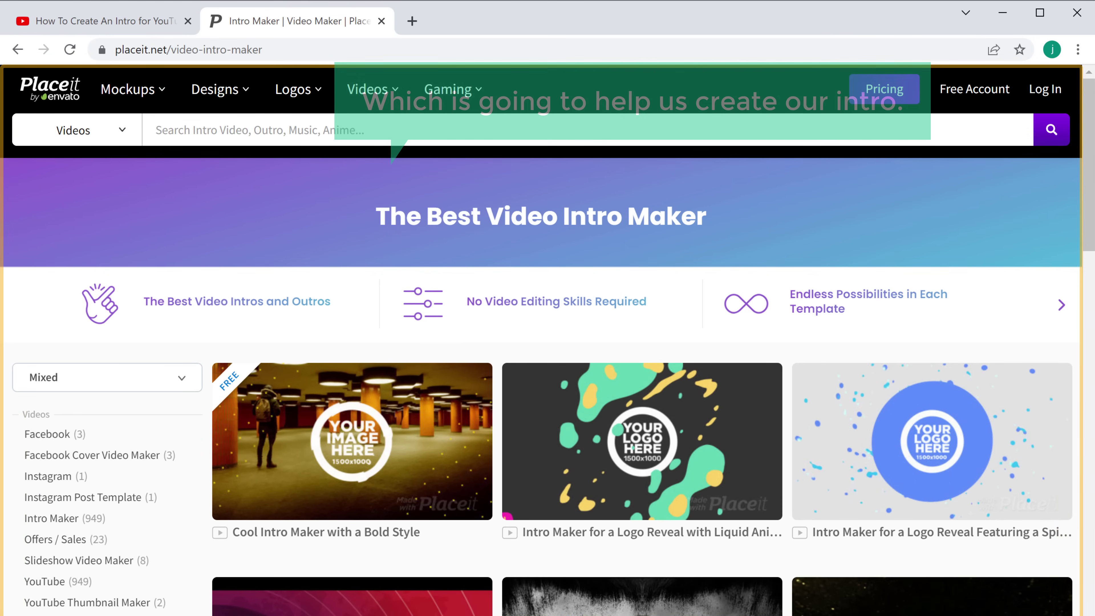
# Step: Find the 'Fun Intro Maker for a Logo Reveal' template in the grid and load it in the editor
pyautogui.scroll(-5, 547, 384)
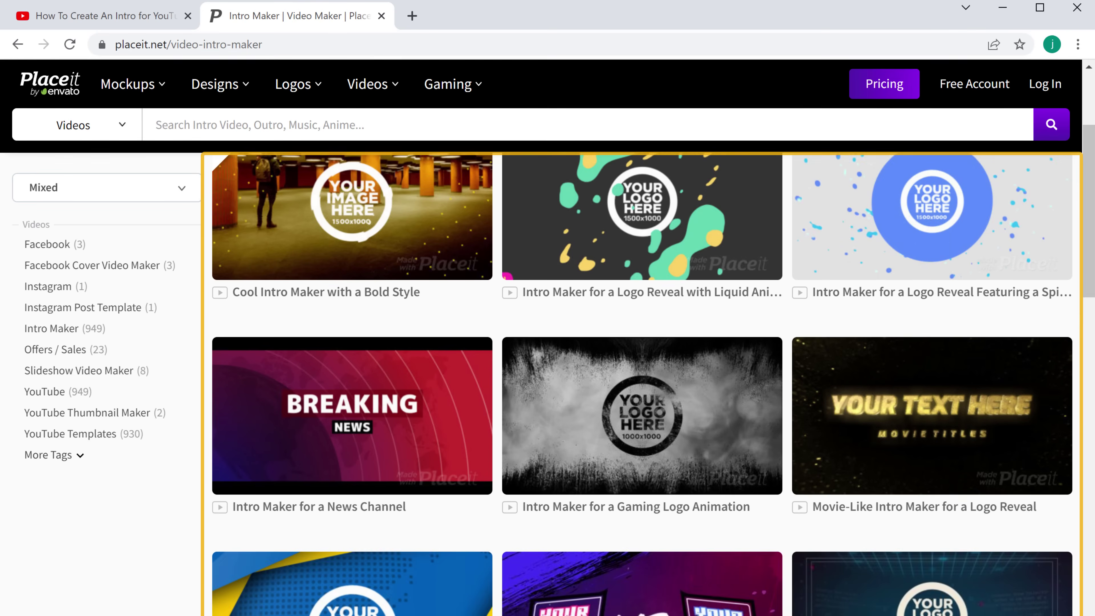
pyautogui.scroll(-10, 642, 383)
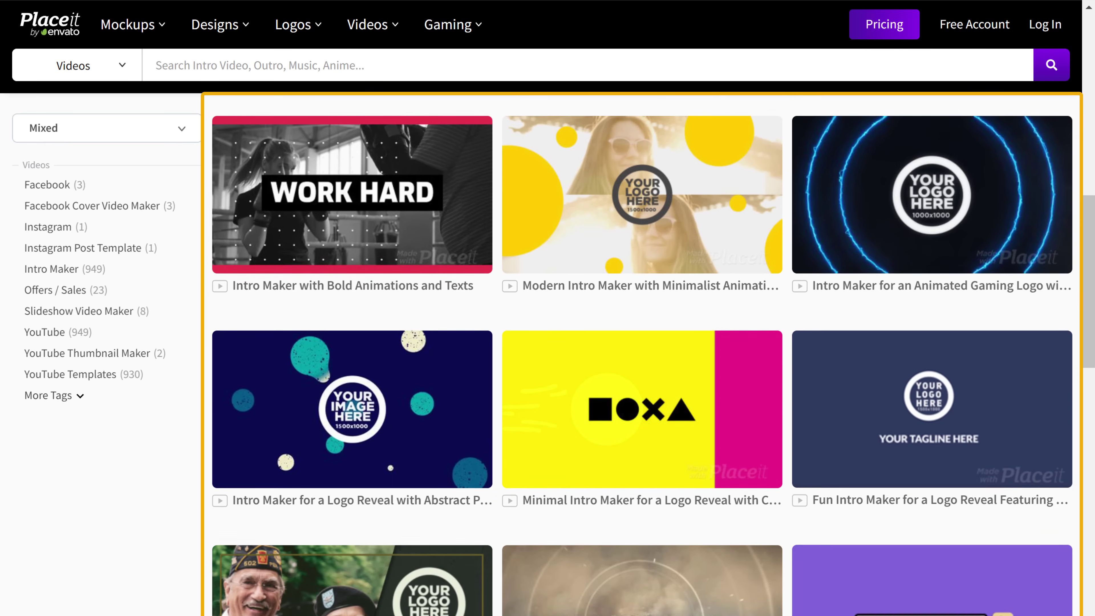
pyautogui.scroll(-1, 643, 353)
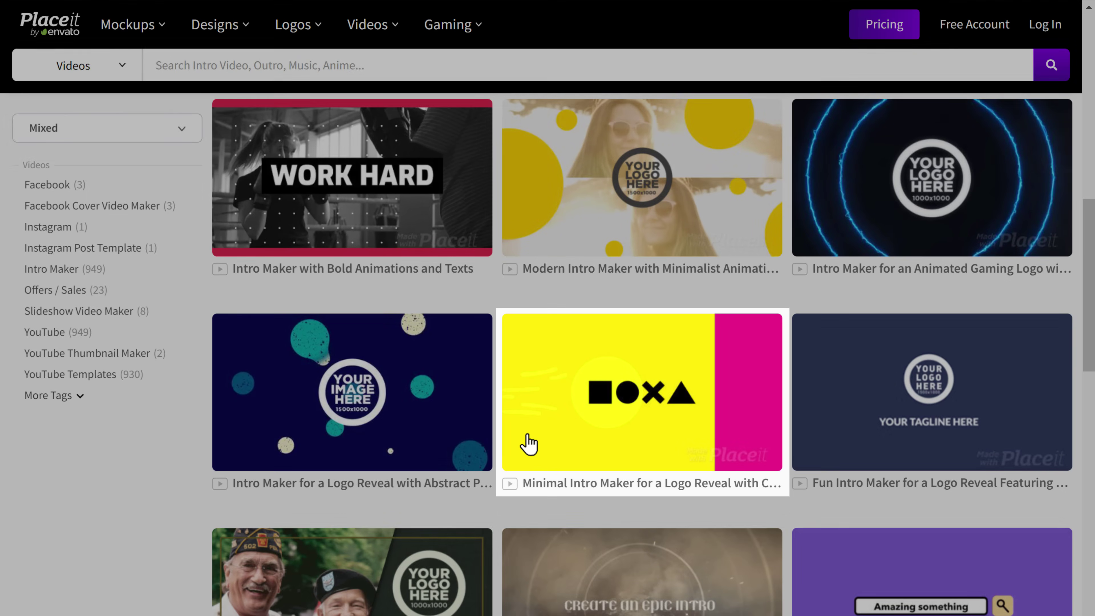
pyautogui.moveTo(529, 444)
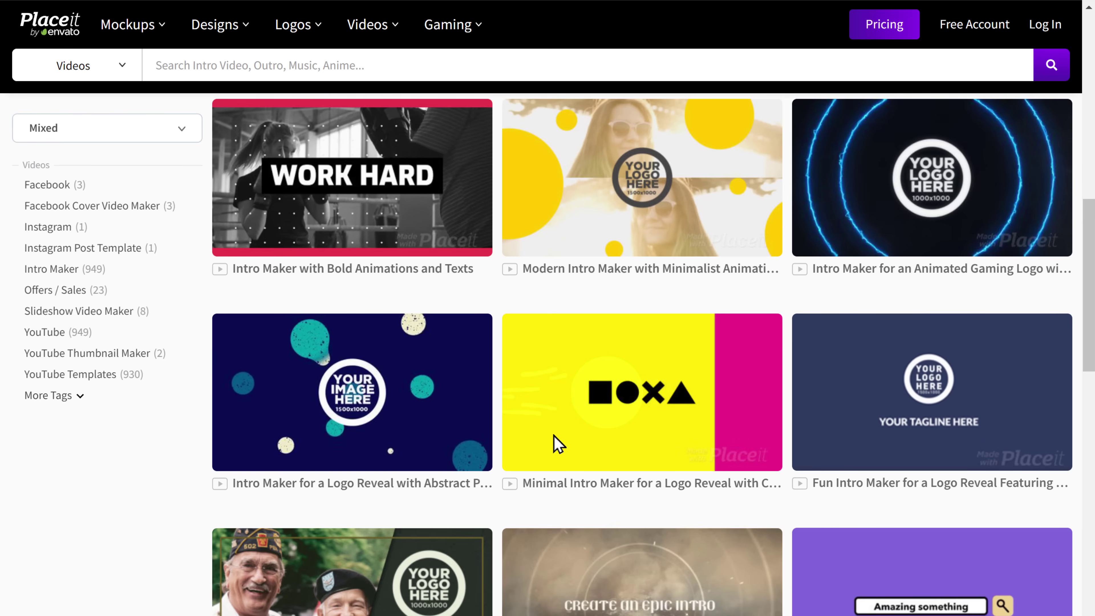
pyautogui.click(932, 451)
pyautogui.scroll(-2, 911, 457)
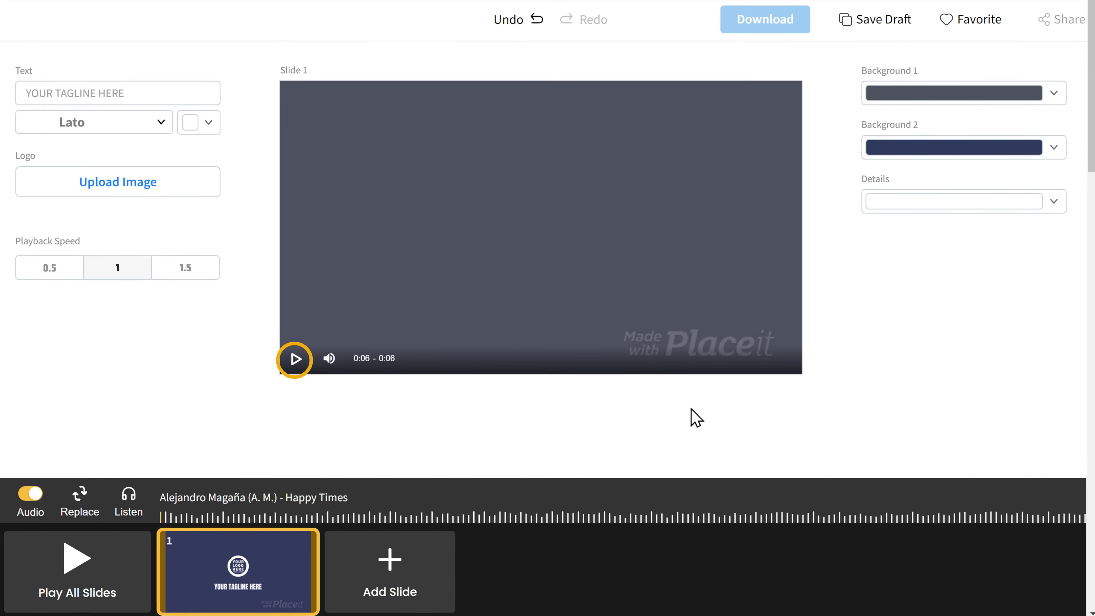
pyautogui.click(253, 431)
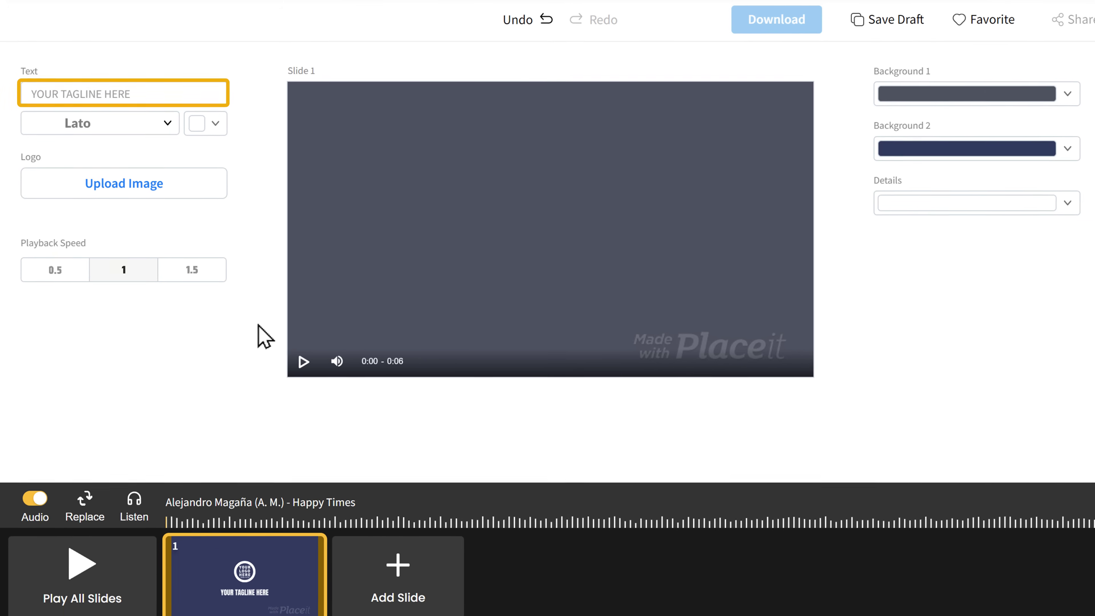
pyautogui.moveTo(33, 110); pyautogui.dragTo(157, 108)
# Step: Clear the Text field and enter the tagline 'Website Learners Native'
pyautogui.press('BackSpace')
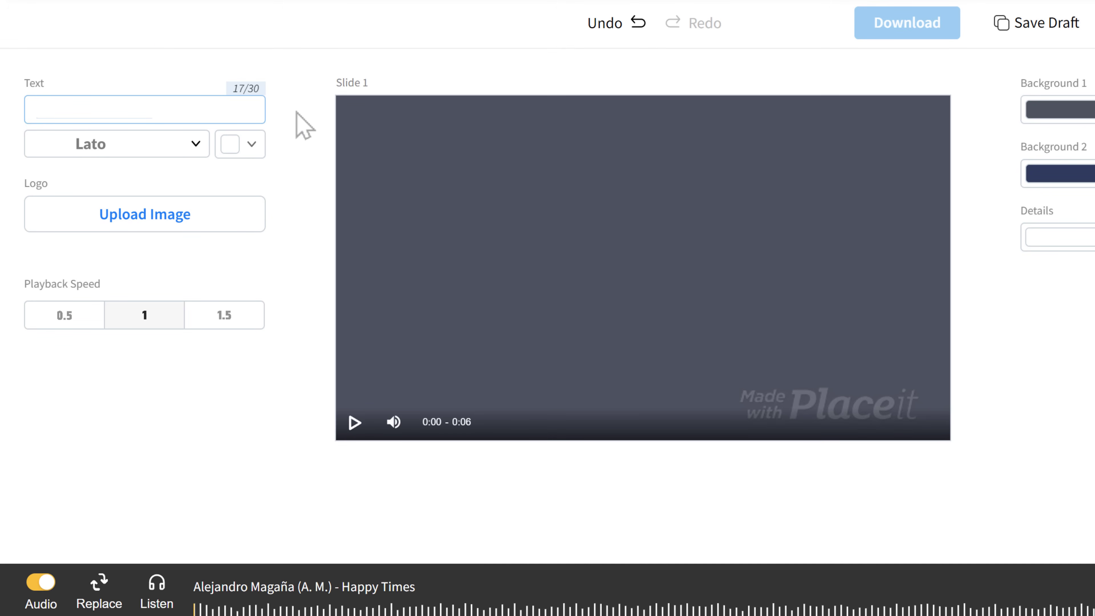
pyautogui.write('Website Learners N')
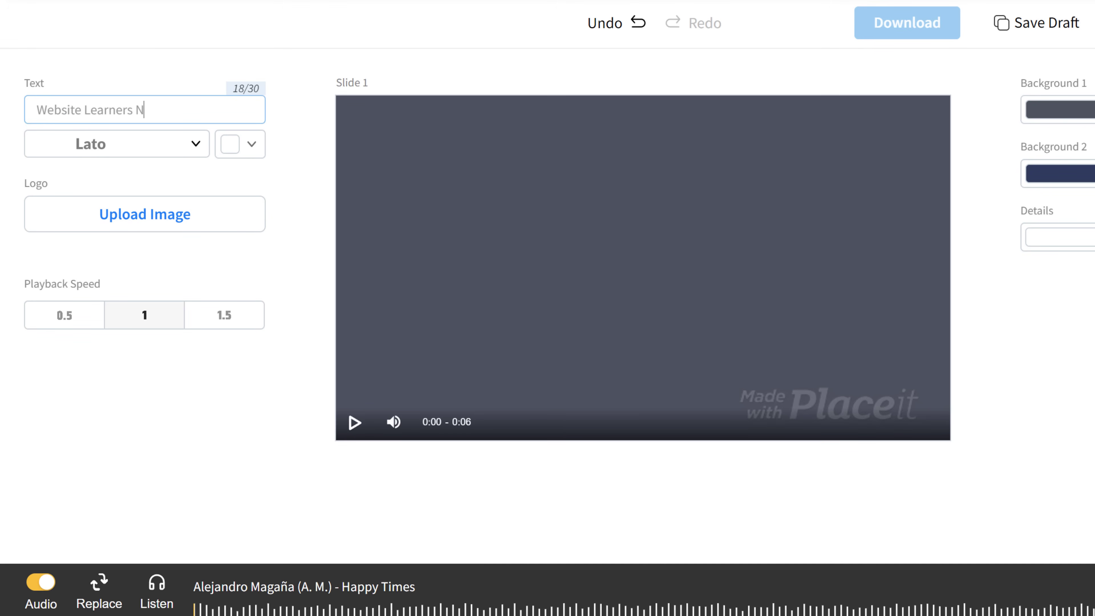
pyautogui.write('ative')
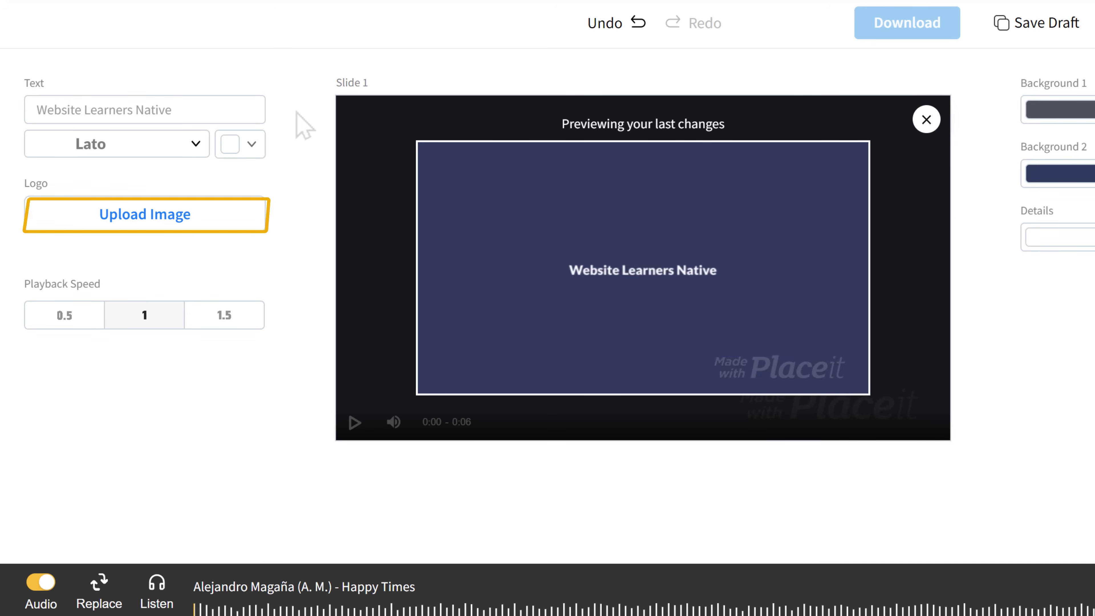
# Step: Upload the LOGO image from Pictures with the default crop and render the full intro preview
pyautogui.click(144, 225)
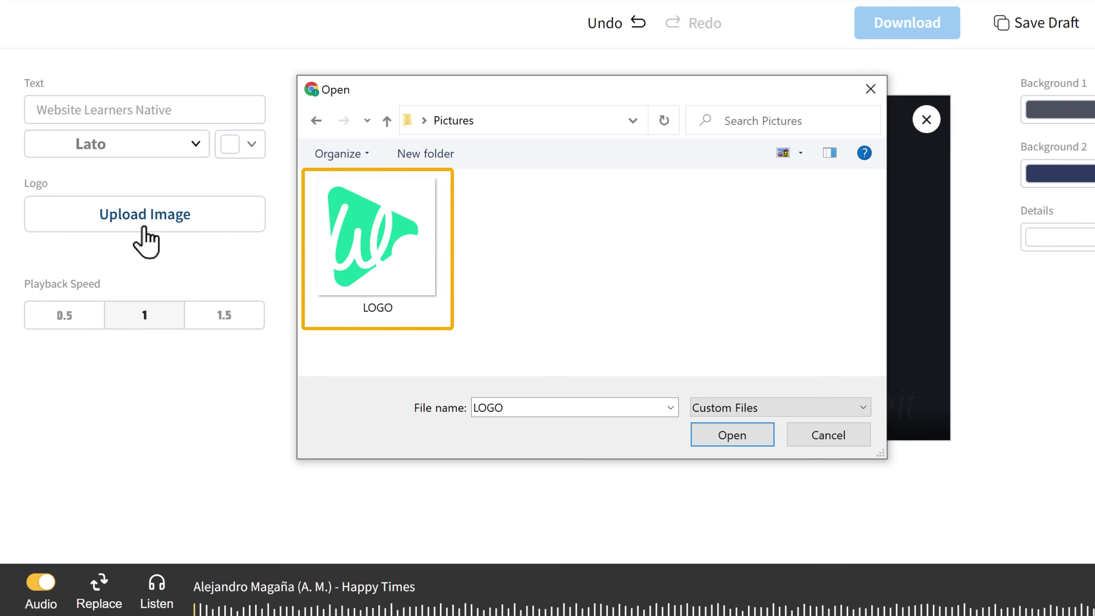
pyautogui.click(379, 283)
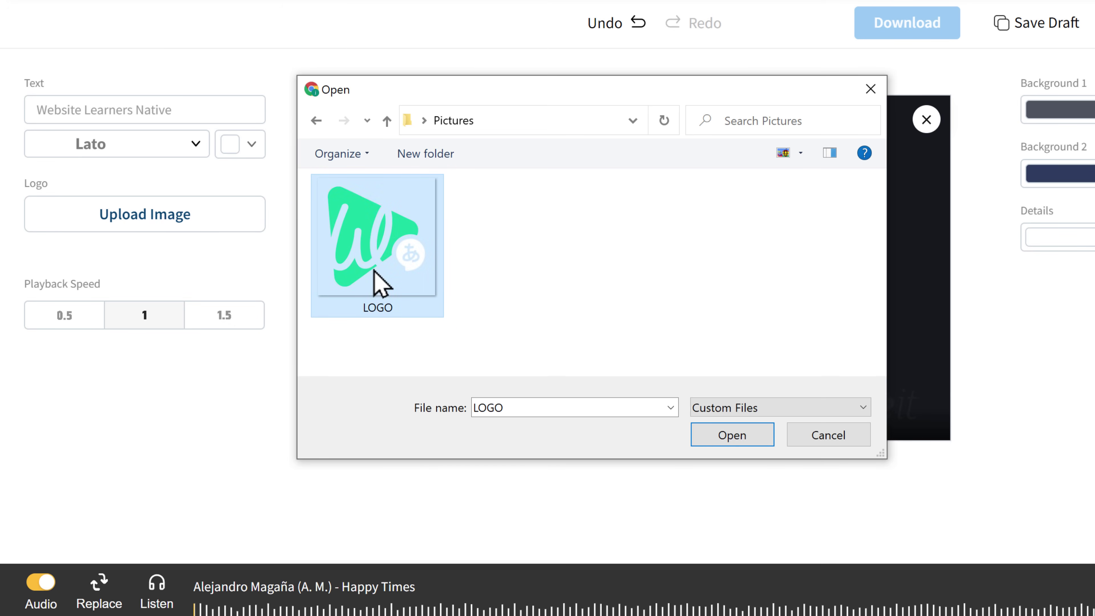
pyautogui.click(734, 440)
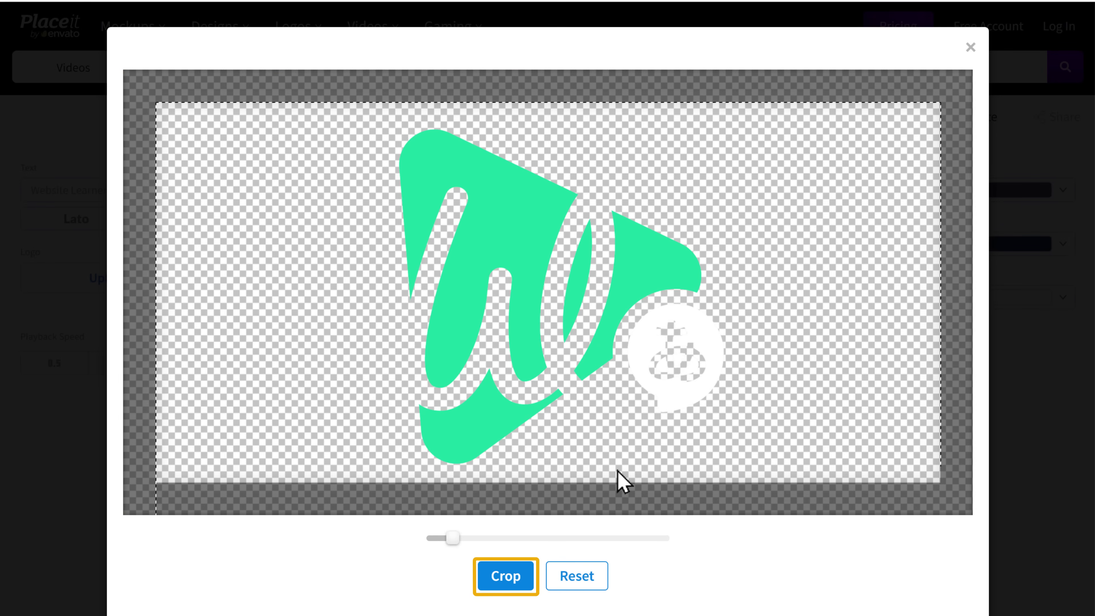
pyautogui.click(505, 582)
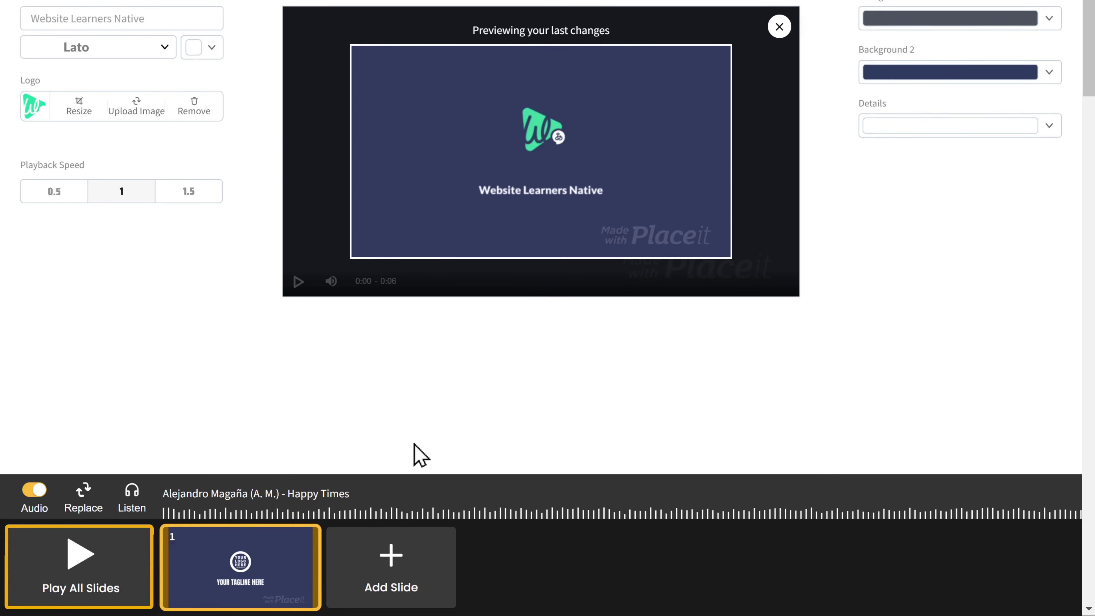
pyautogui.click(78, 559)
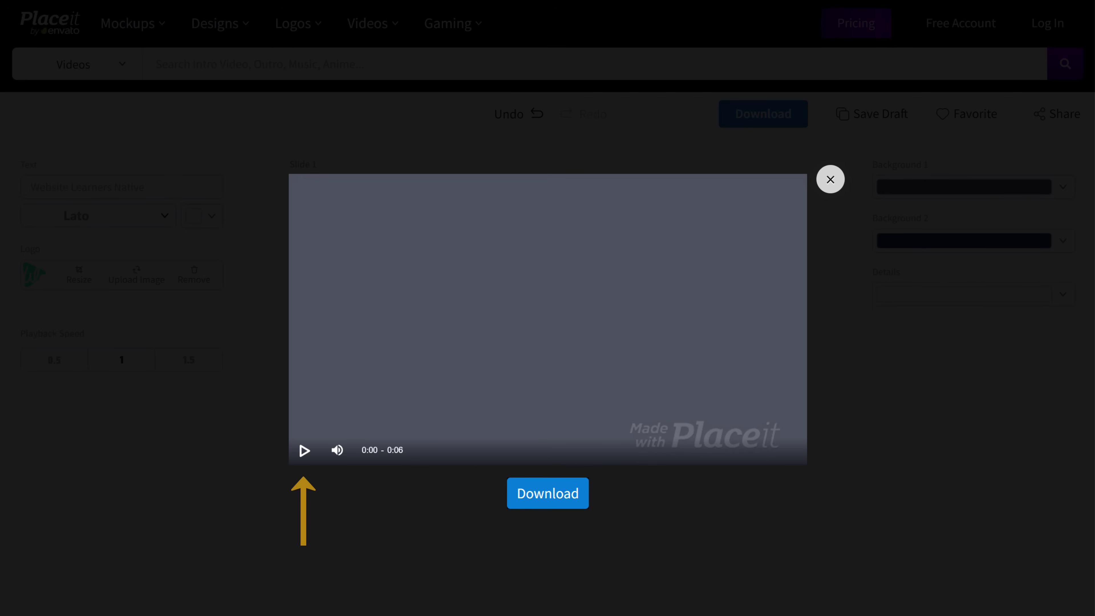
# Step: Watch the rendered intro preview, close it, and bring up the Audio Library
pyautogui.click(304, 452)
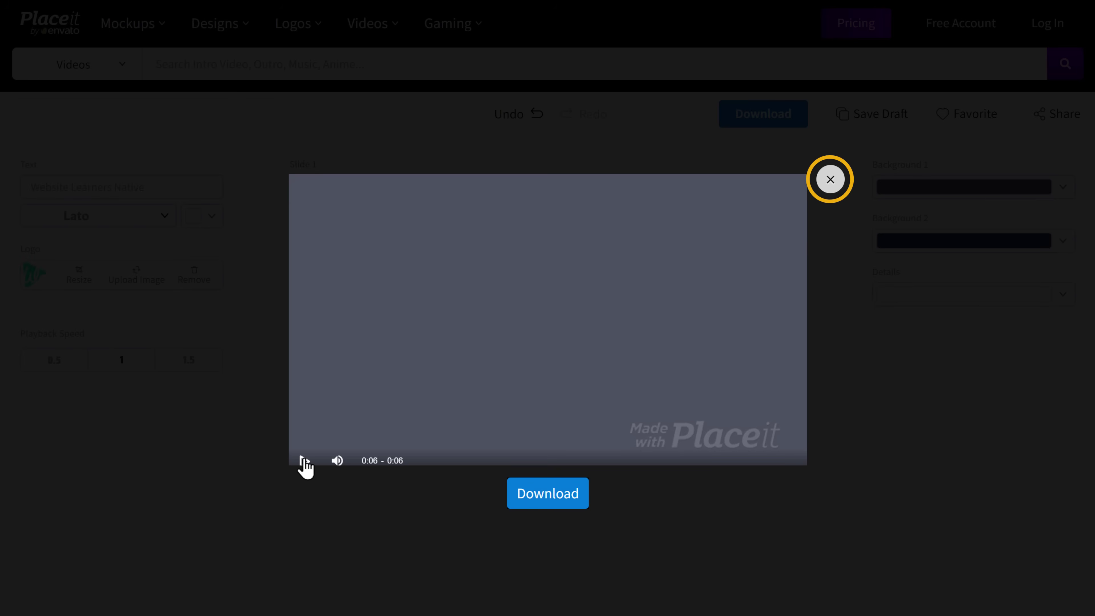
pyautogui.click(830, 184)
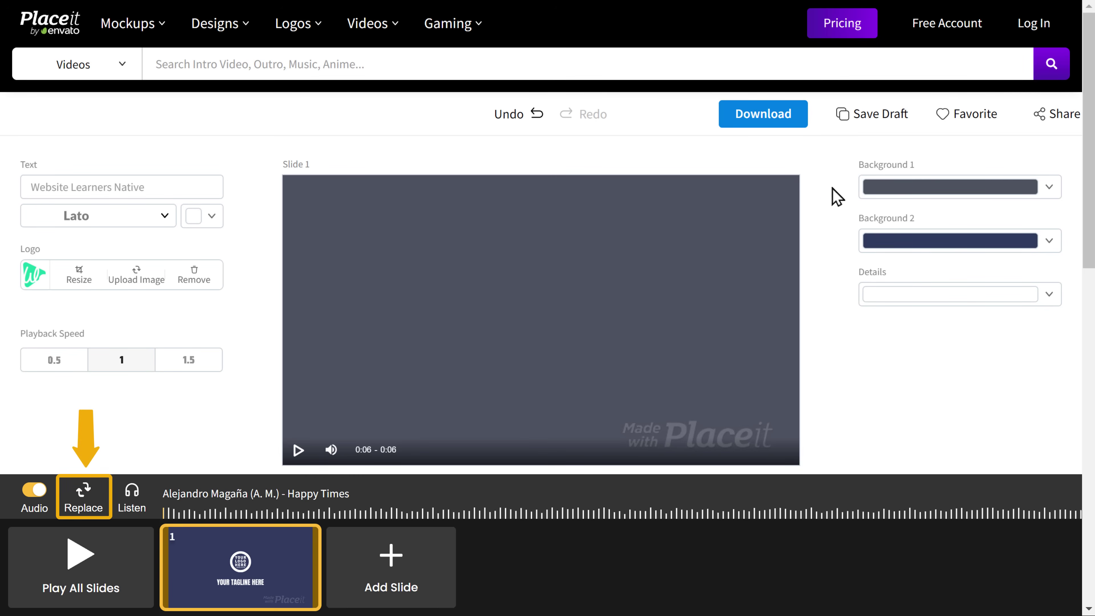
pyautogui.click(82, 511)
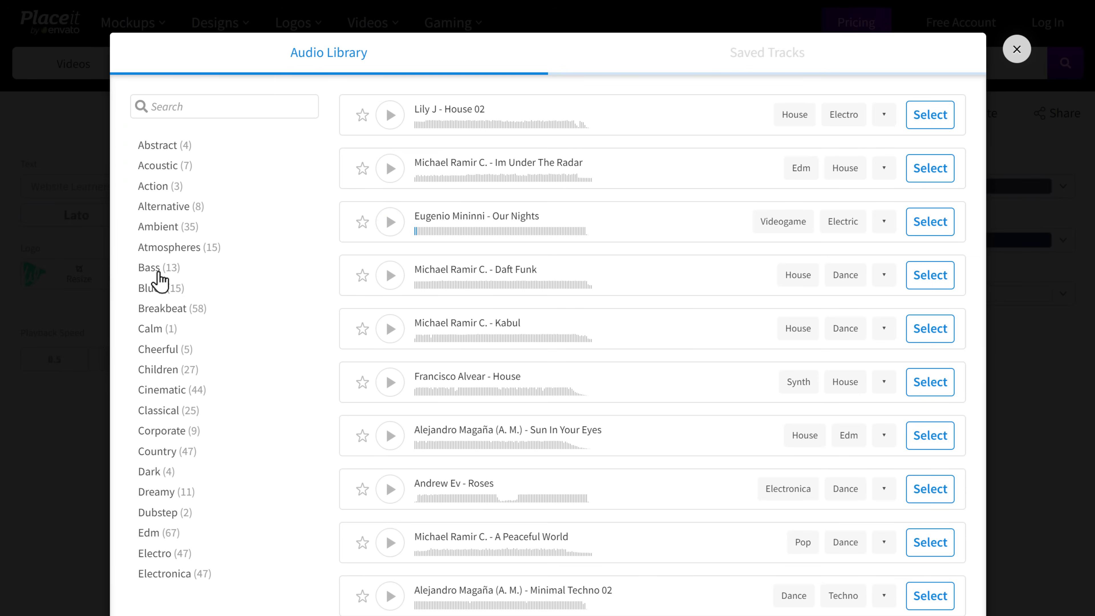
# Step: Use 'New Bass 01' from the Bass genre as the music and render a new preview
pyautogui.click(149, 268)
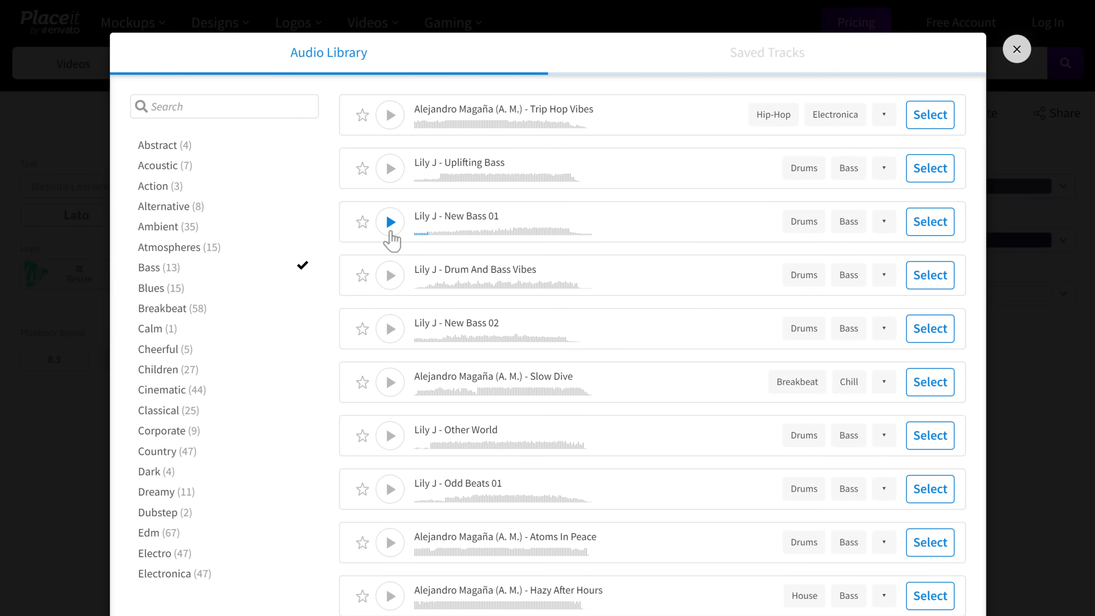
pyautogui.click(929, 230)
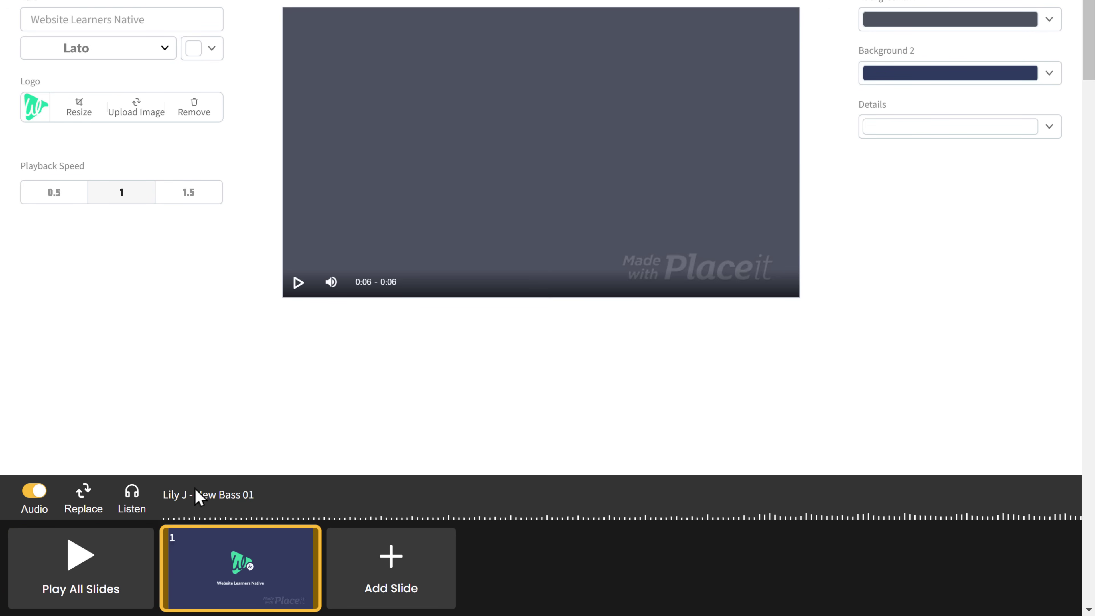
pyautogui.click(78, 560)
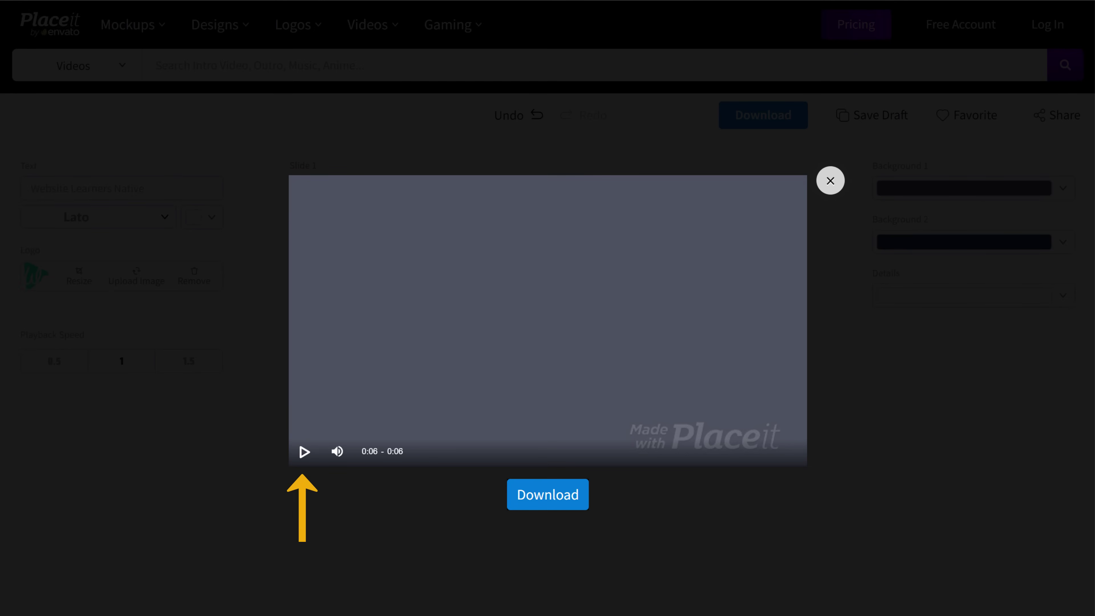
# Step: Play the updated preview, download the free video.mp4 version, and open it for playback
pyautogui.click(303, 459)
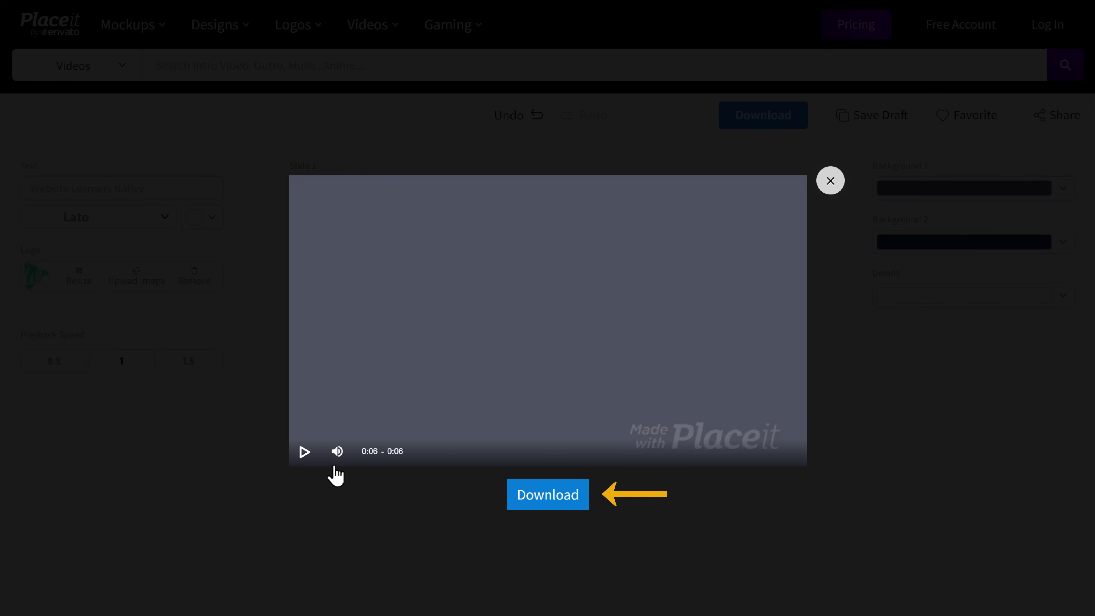
pyautogui.click(548, 507)
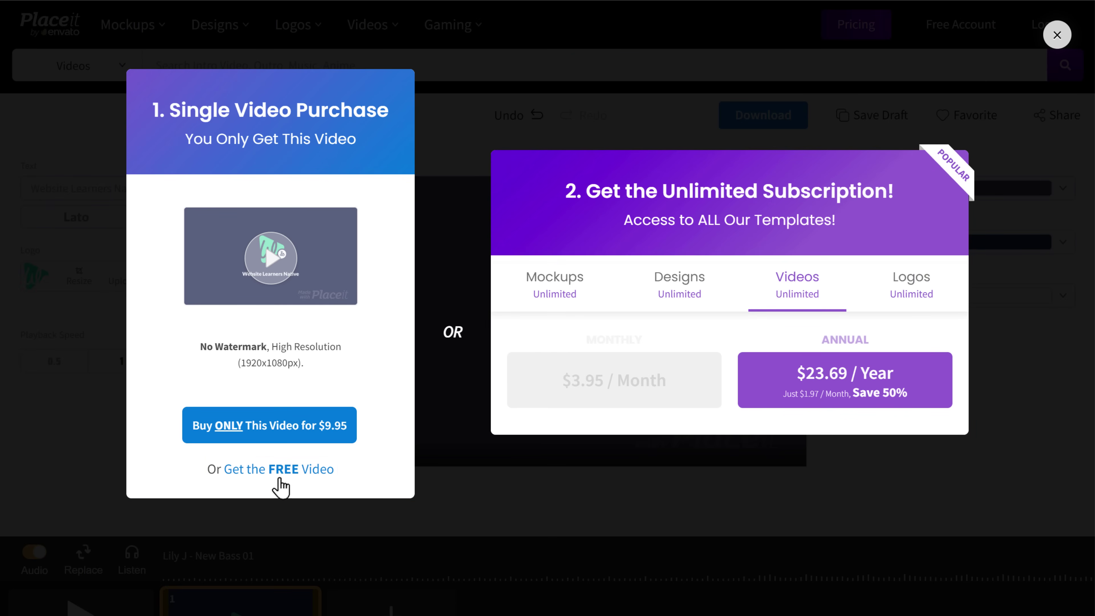
pyautogui.click(271, 475)
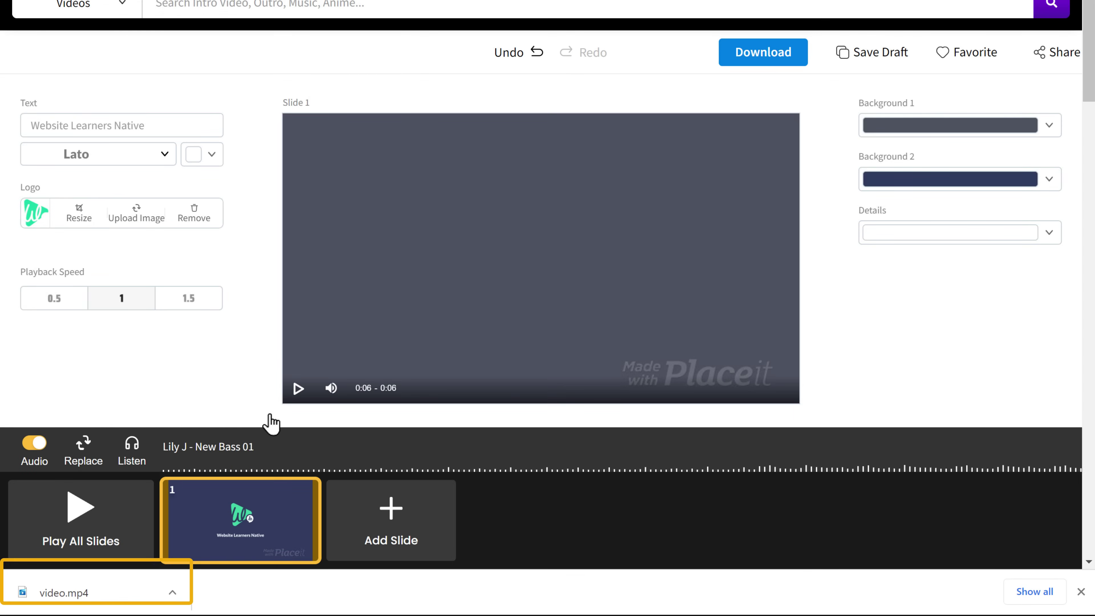
pyautogui.click(56, 597)
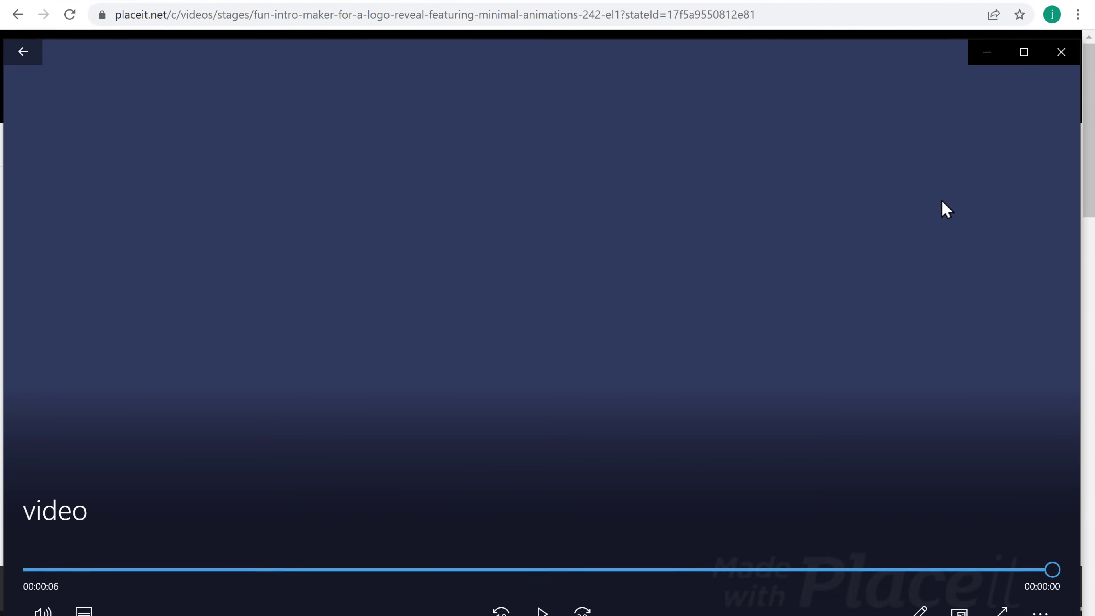
# Step: Close the intro video player and view Placeit's subscription pricing
pyautogui.click(1061, 58)
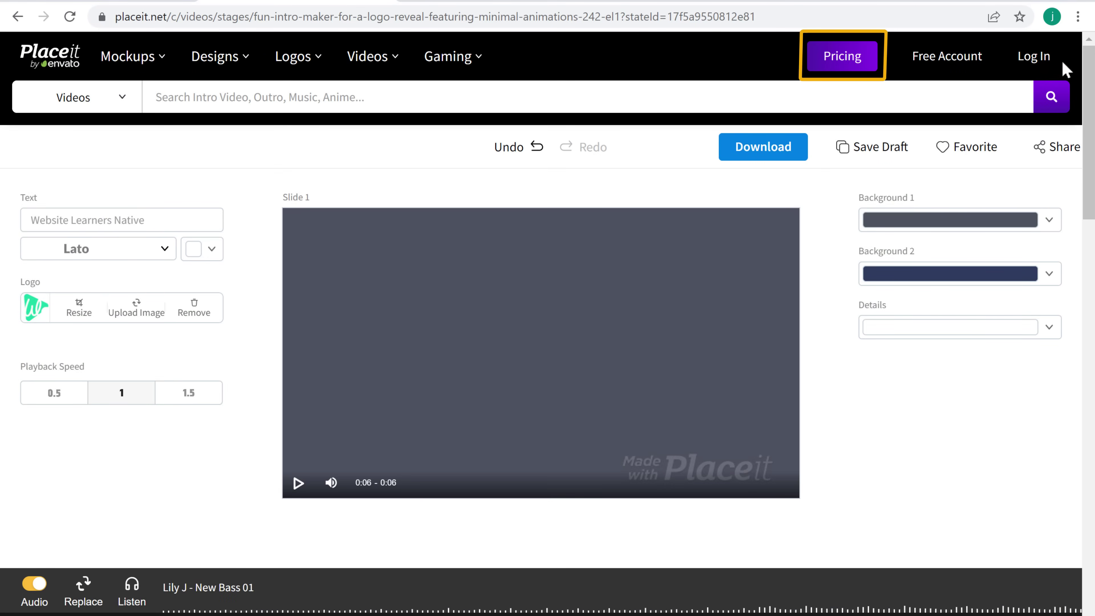
pyautogui.click(842, 66)
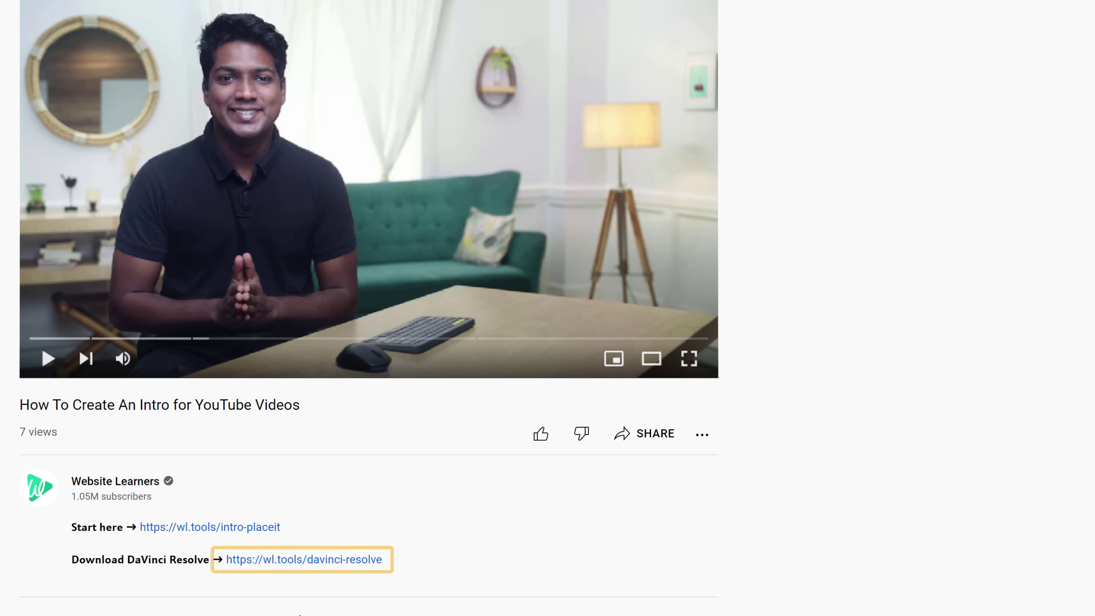
# Step: Open the DaVinci Resolve product page from the 'Download DaVinci Resolve' description link
pyautogui.click(292, 567)
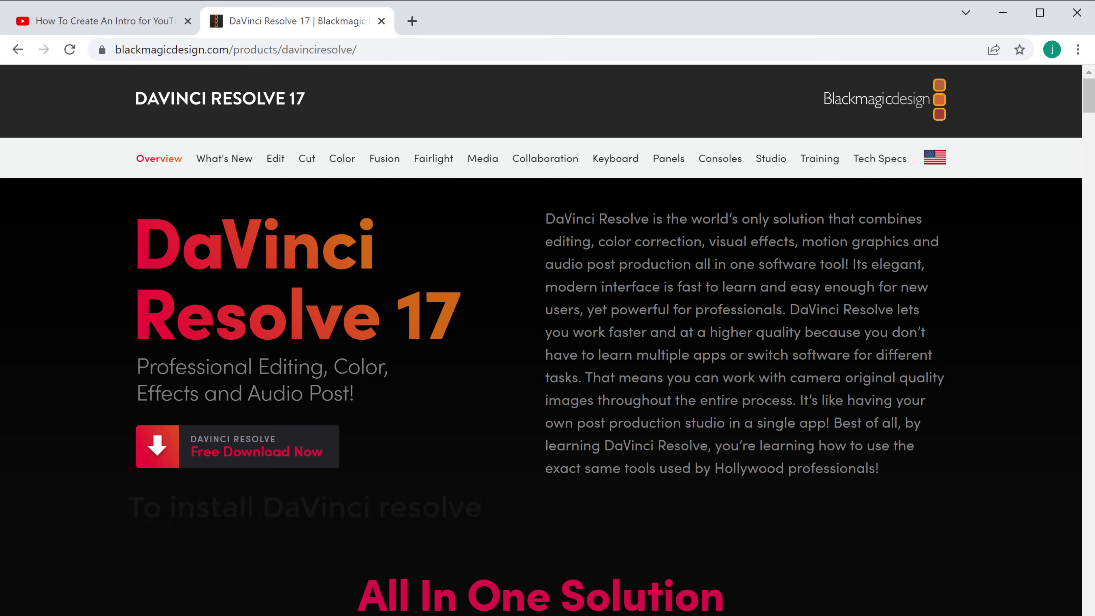
# Step: Register for the free Windows DaVinci Resolve 17 download and open the downloaded zip's options
pyautogui.click(252, 465)
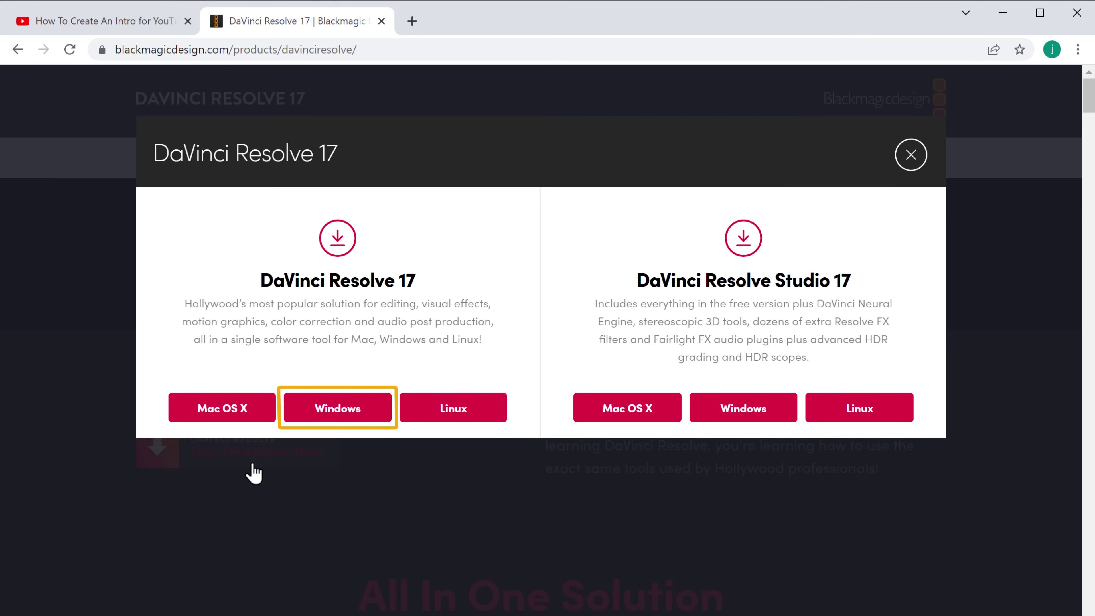
pyautogui.click(339, 418)
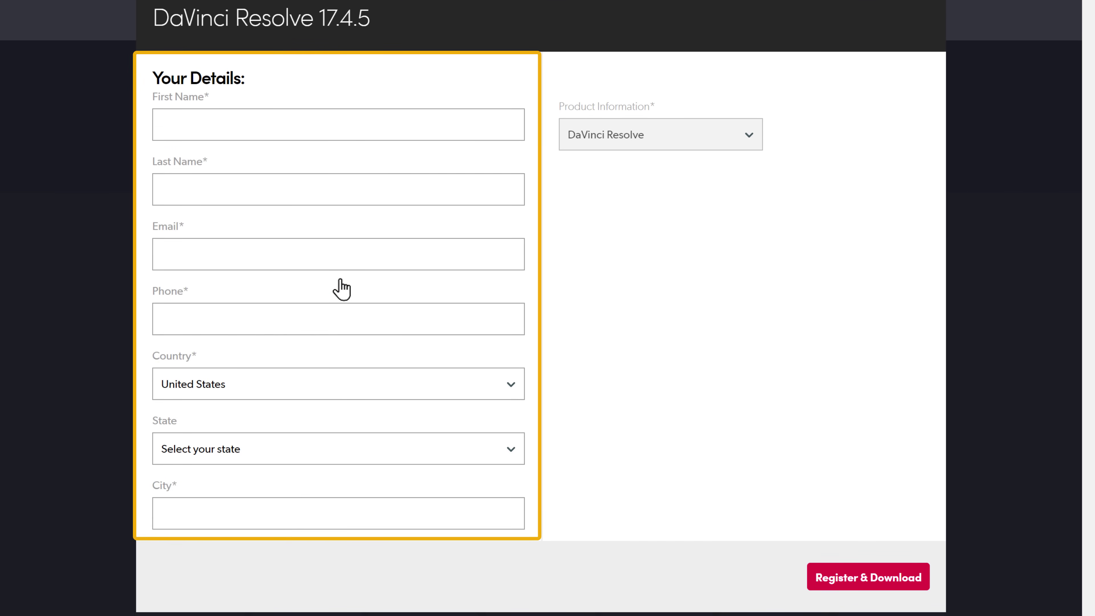
pyautogui.click(215, 124)
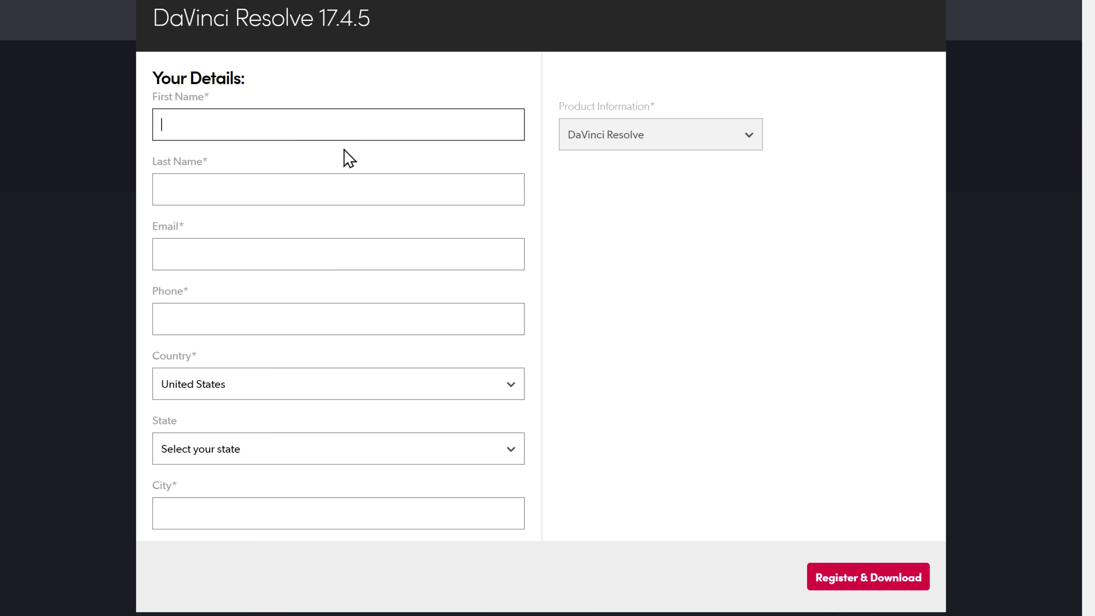
pyautogui.press('Tab')
pyautogui.press('Tab')
pyautogui.press('Tab')
pyautogui.press('Tab')
pyautogui.press('Tab')
pyautogui.press('Tab')
pyautogui.write('New York')
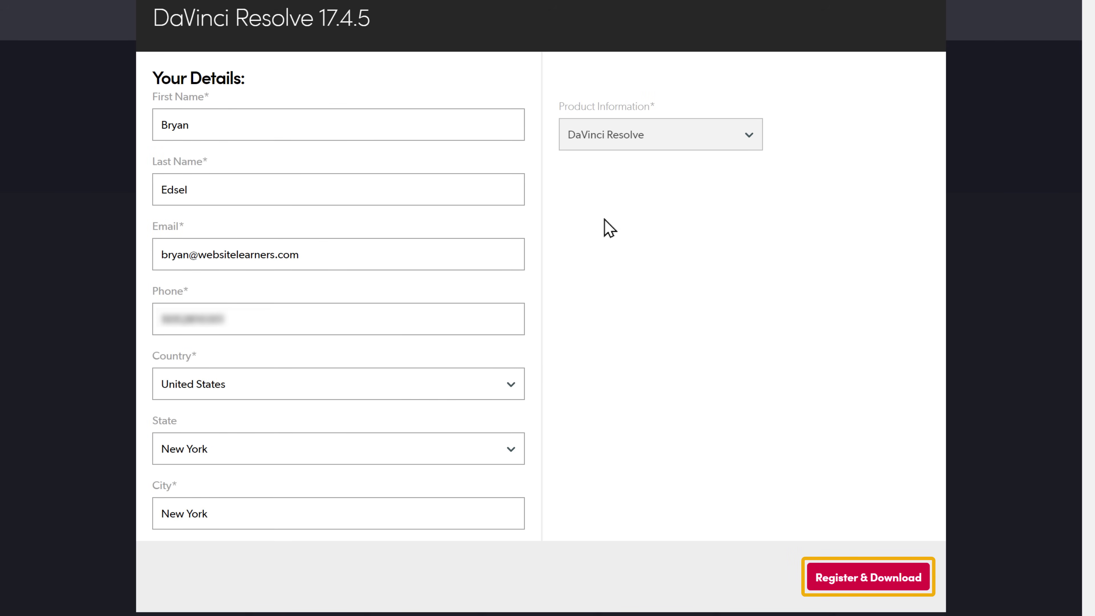
pyautogui.click(867, 586)
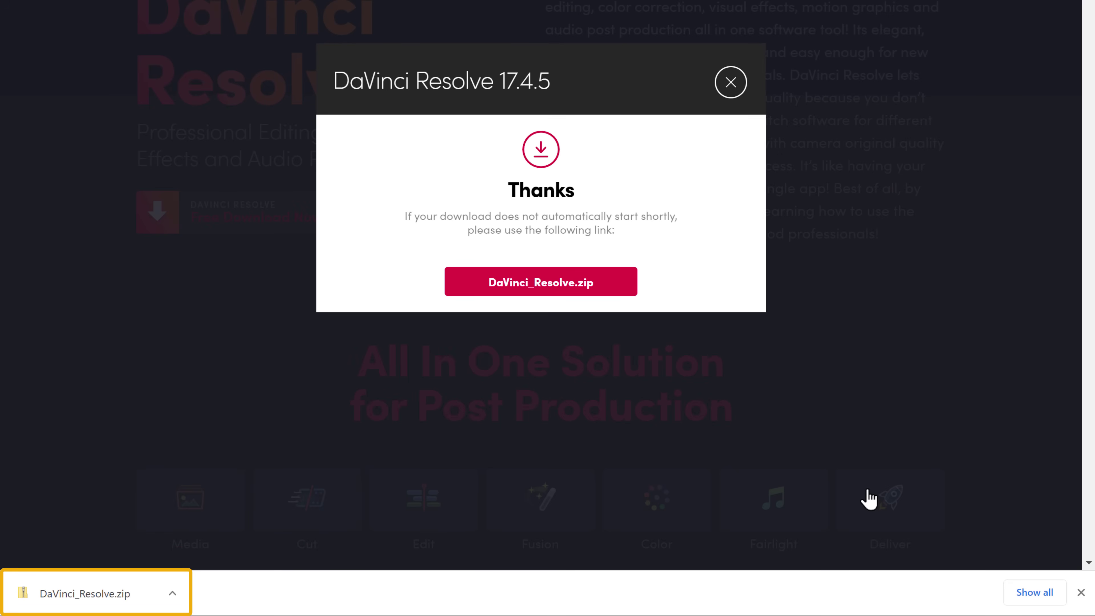
pyautogui.click(172, 594)
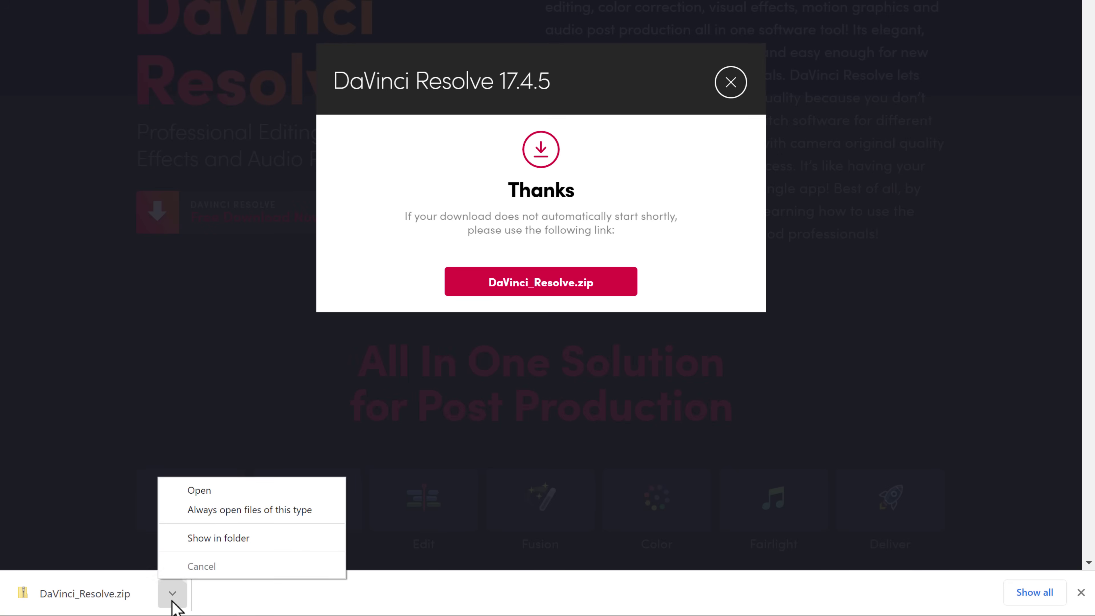
# Step: Extract DaVinci_Resolve.zip into Downloads\DaVinci_Resolve and launch the installer inside it
pyautogui.click(216, 539)
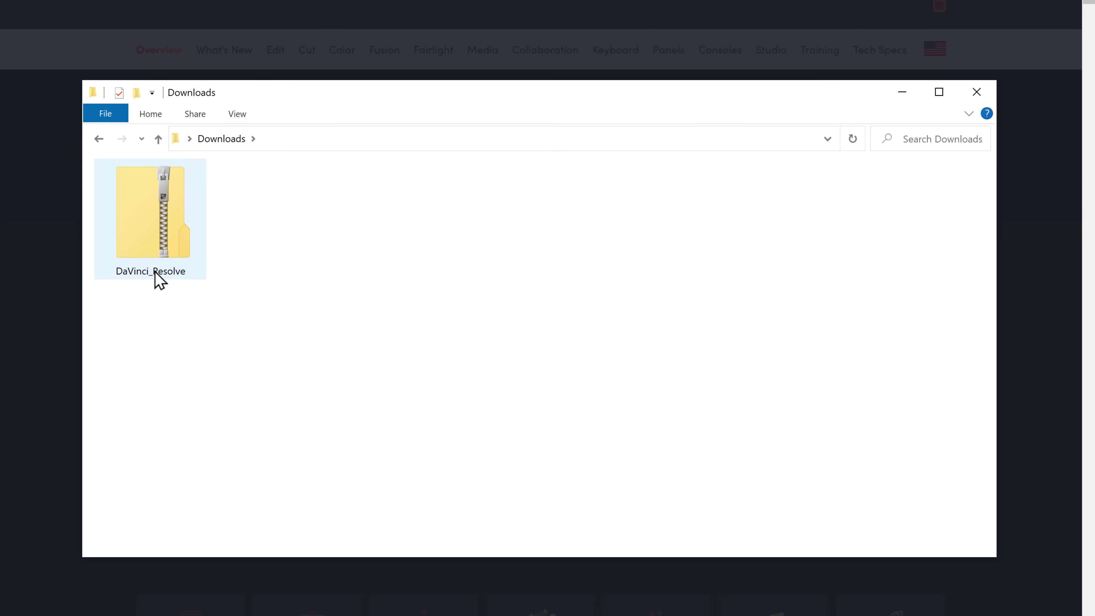
pyautogui.click(150, 235)
pyautogui.rightClick(152, 241)
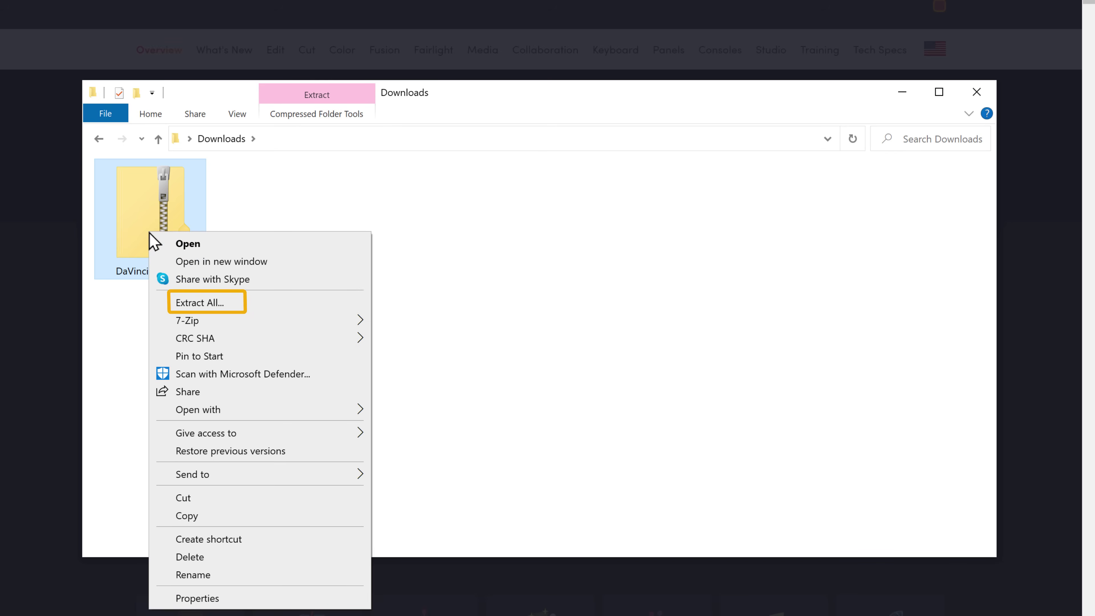
pyautogui.click(194, 306)
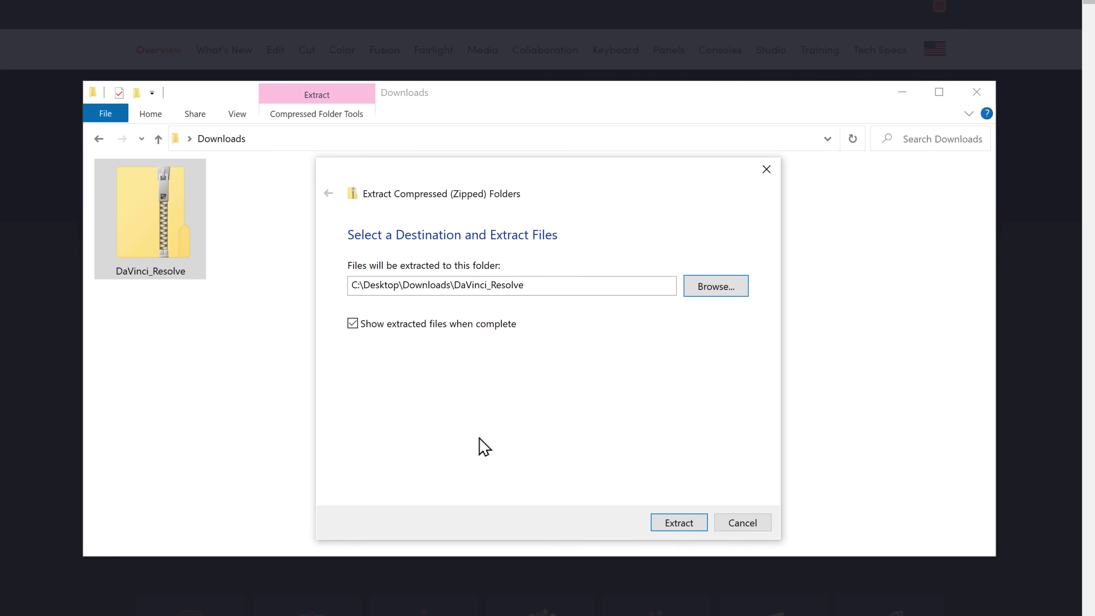
pyautogui.click(679, 527)
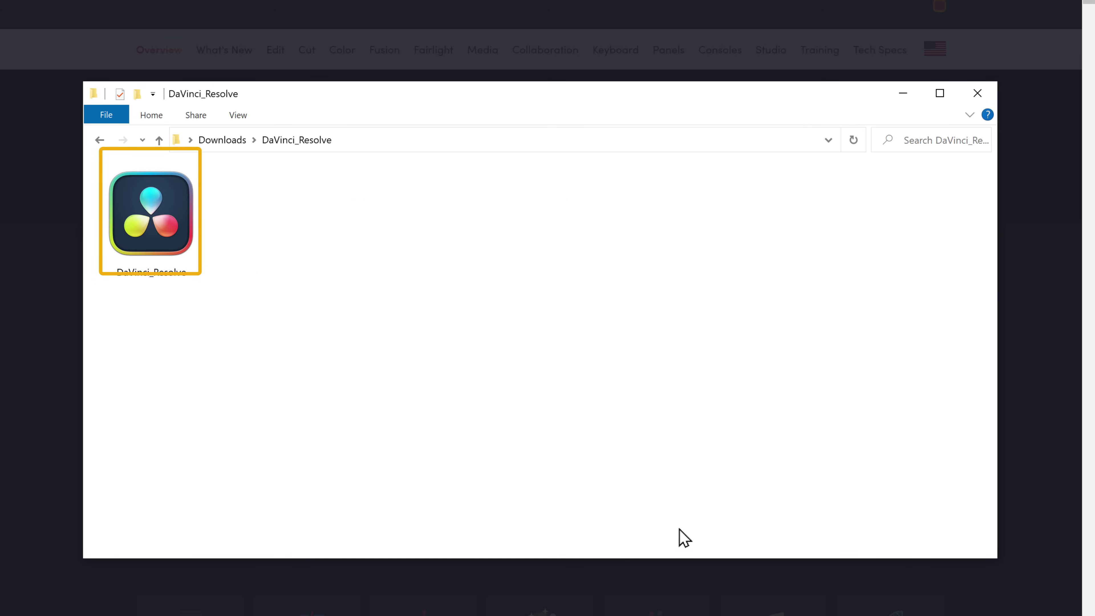
pyautogui.doubleClick(153, 244)
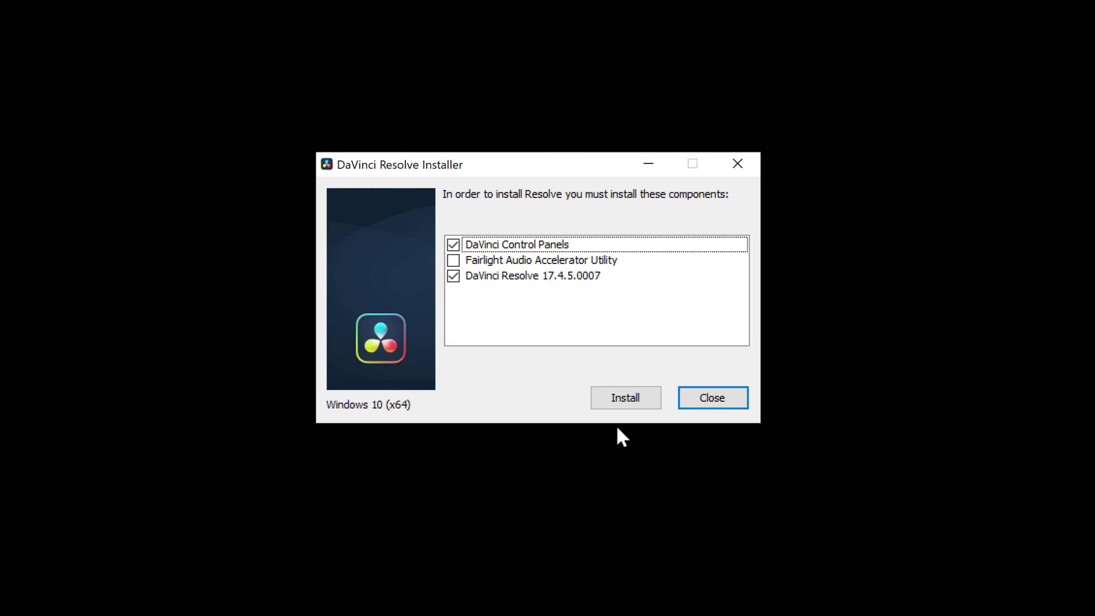
# Step: Install DaVinci Resolve 17.4.5 with its control panels, accepting the license, then open it from the desktop shortcut
pyautogui.click(622, 405)
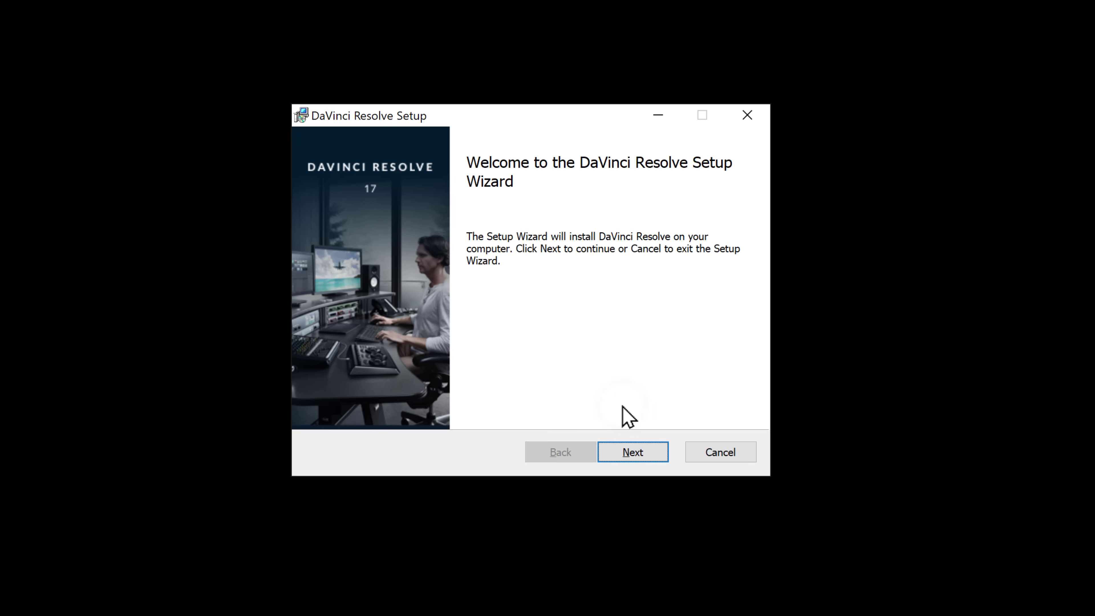
pyautogui.click(630, 455)
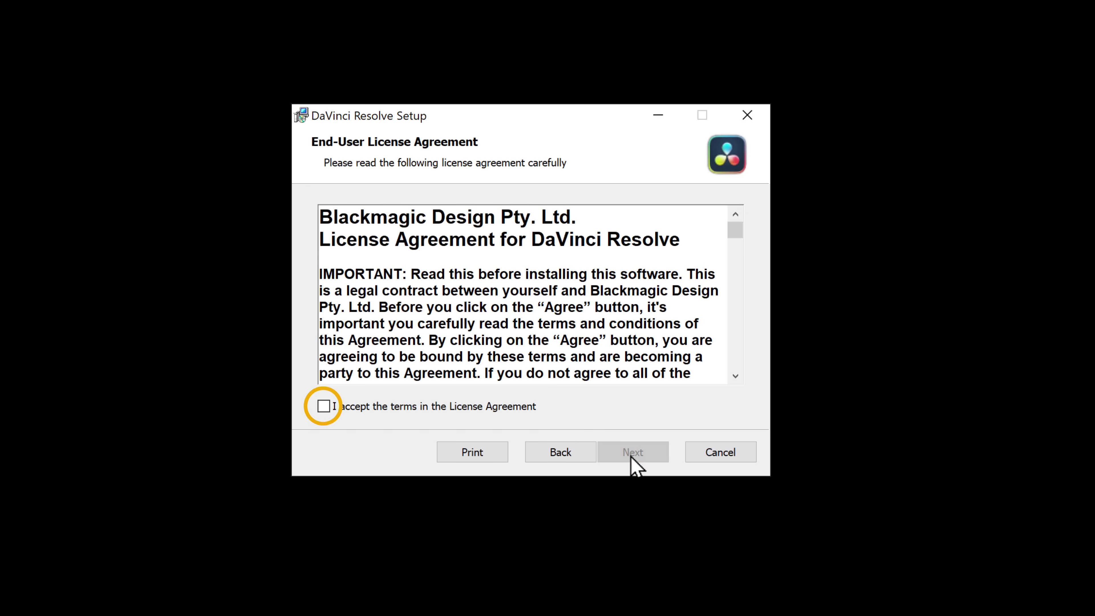
pyautogui.click(324, 412)
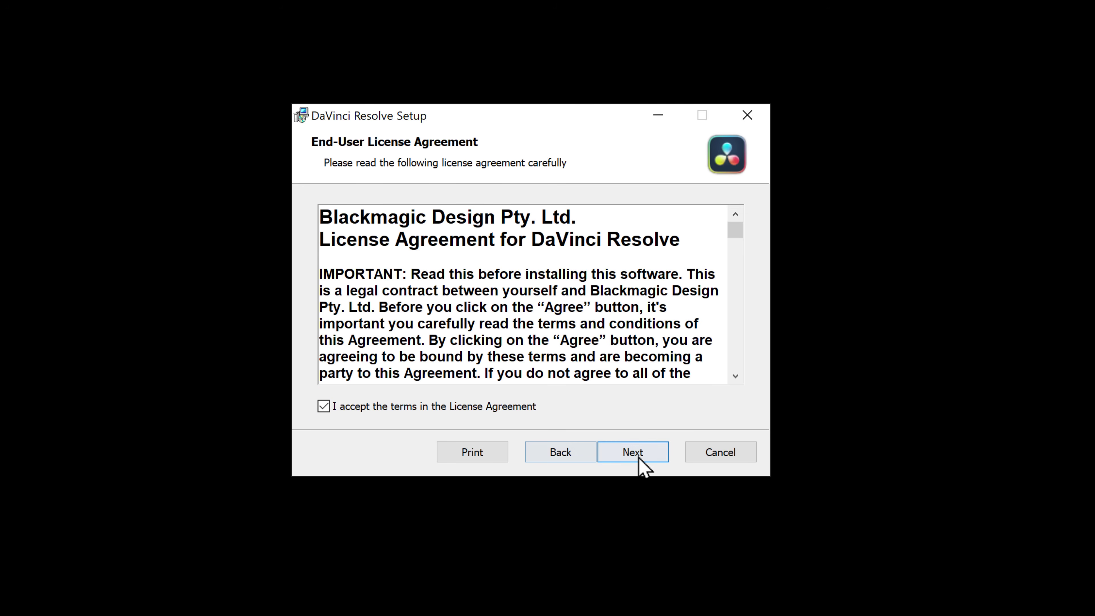
pyautogui.click(639, 457)
pyautogui.click(639, 463)
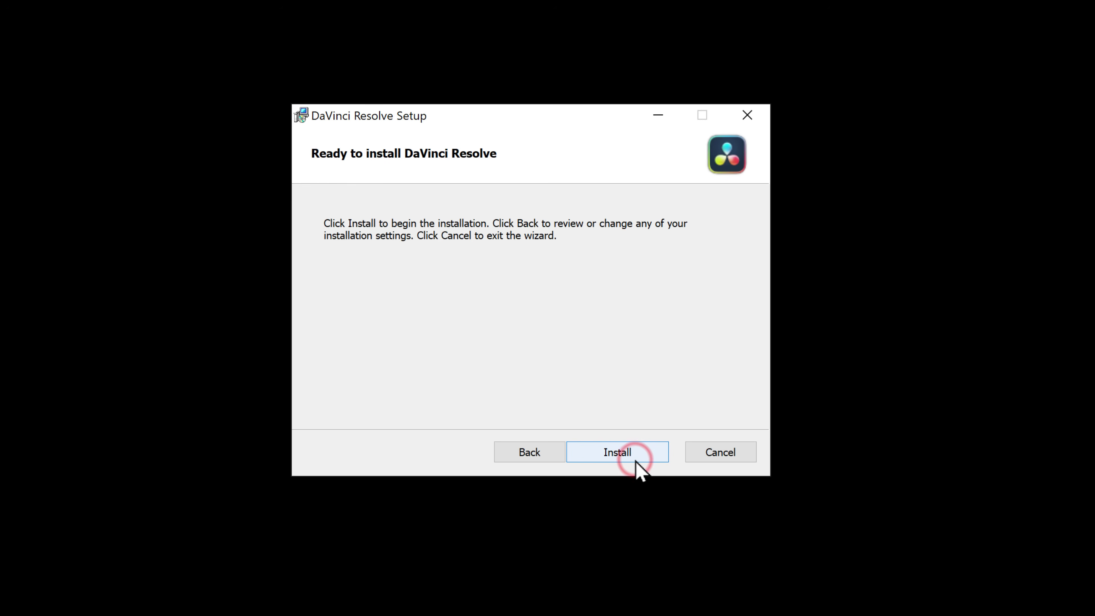
pyautogui.click(621, 457)
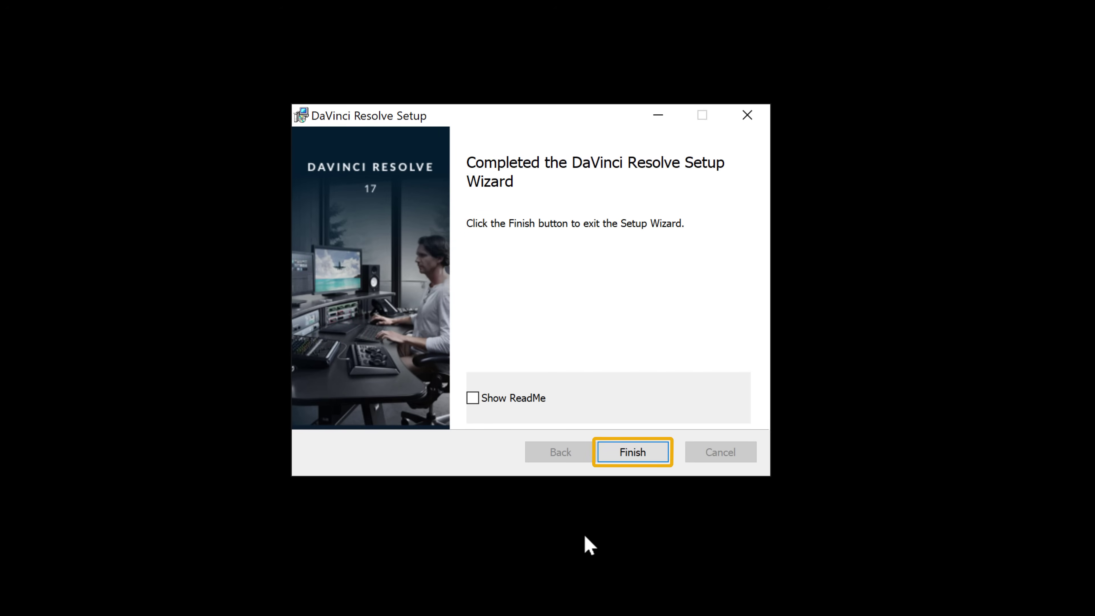
pyautogui.click(634, 458)
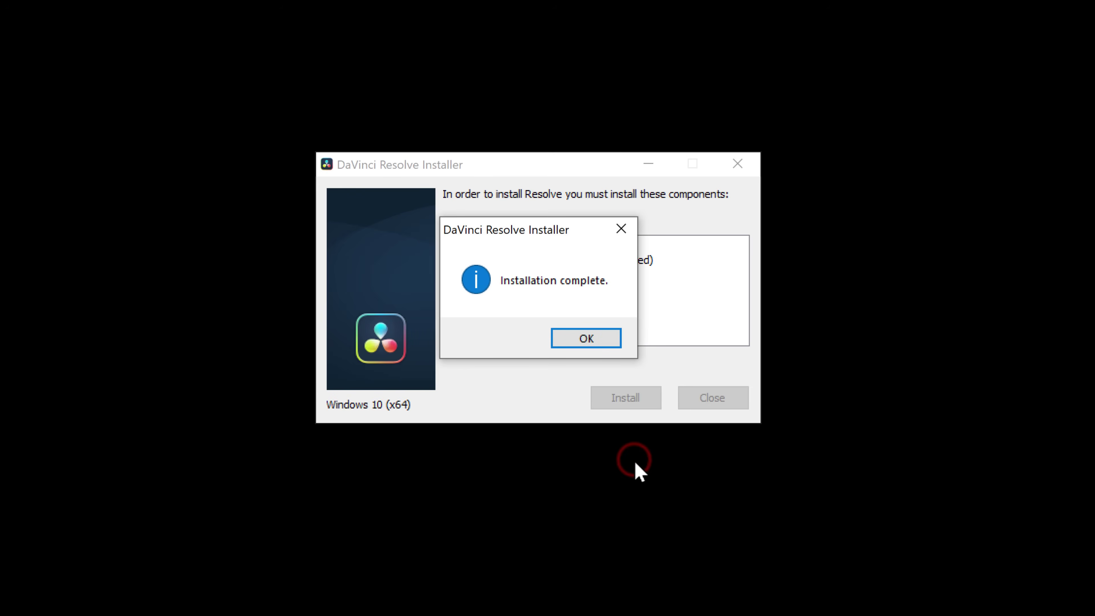
pyautogui.click(589, 342)
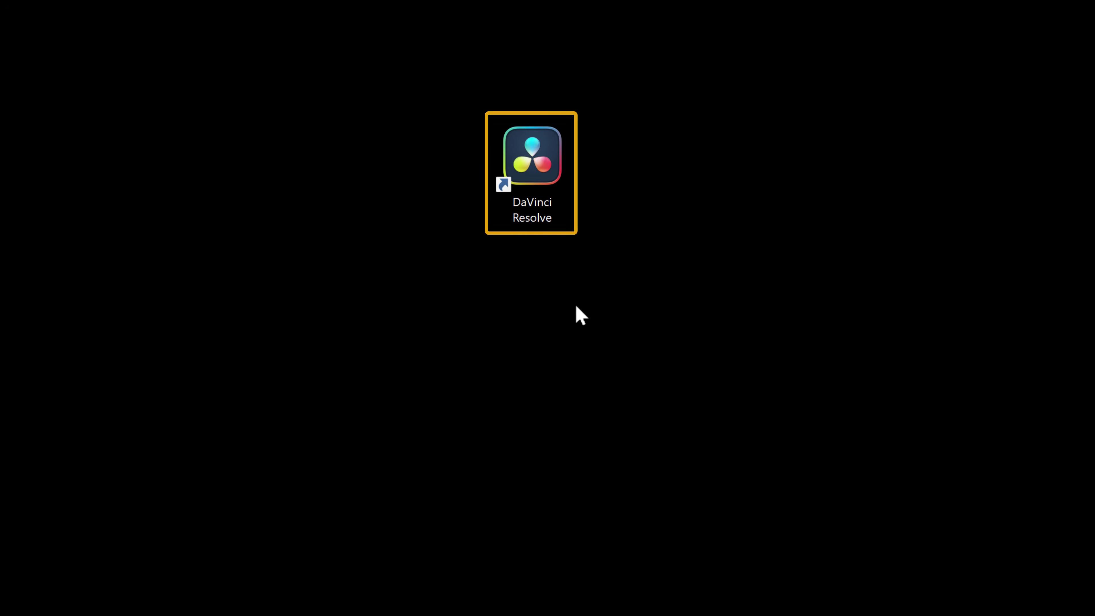
pyautogui.rightClick(534, 181)
pyautogui.click(582, 196)
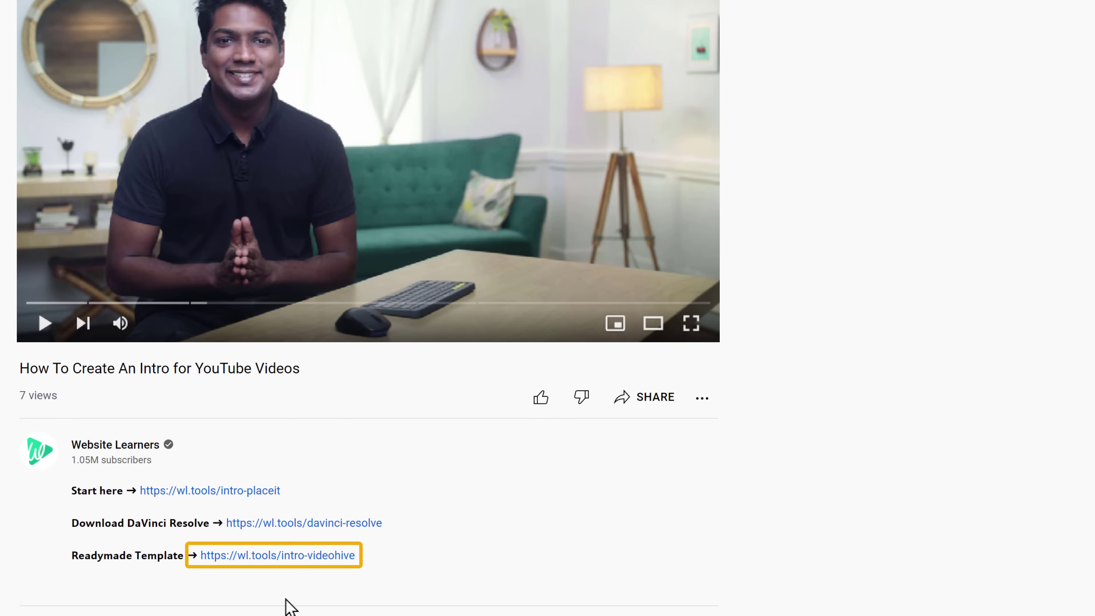
# Step: Follow the description's VideoHive link and browse the DaVinci Resolve Openers intro templates
pyautogui.click(268, 560)
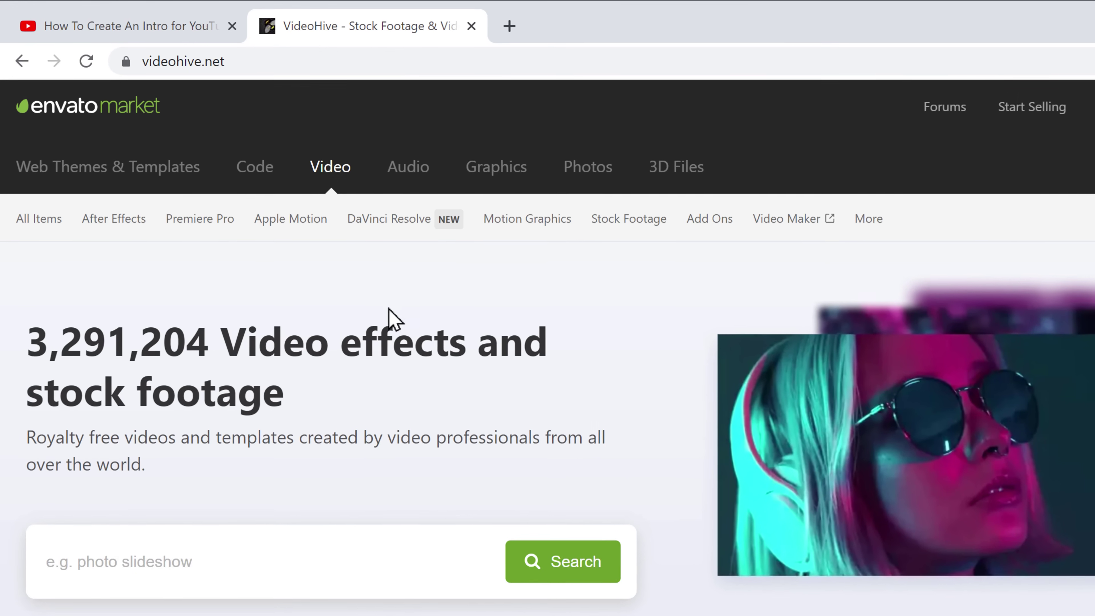
pyautogui.moveTo(320, 184)
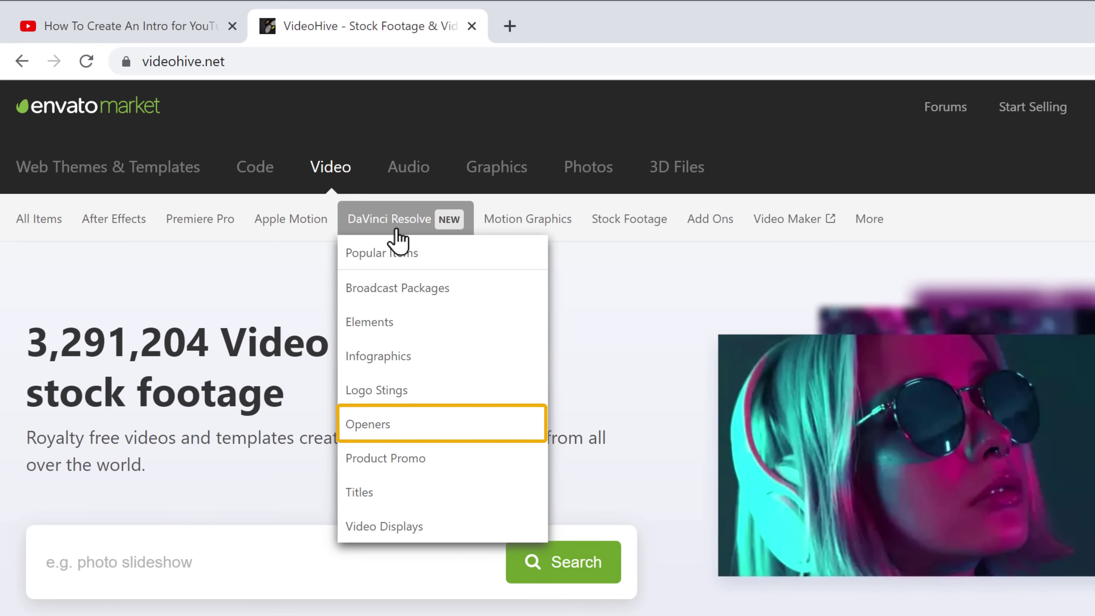
pyautogui.click(369, 427)
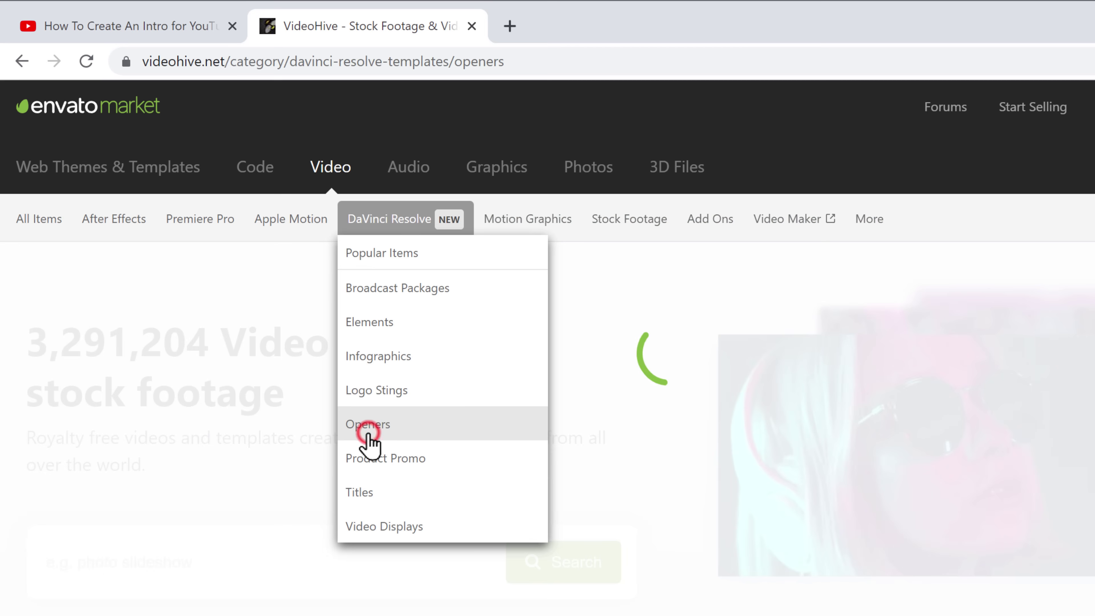
pyautogui.scroll(-8, 289, 461)
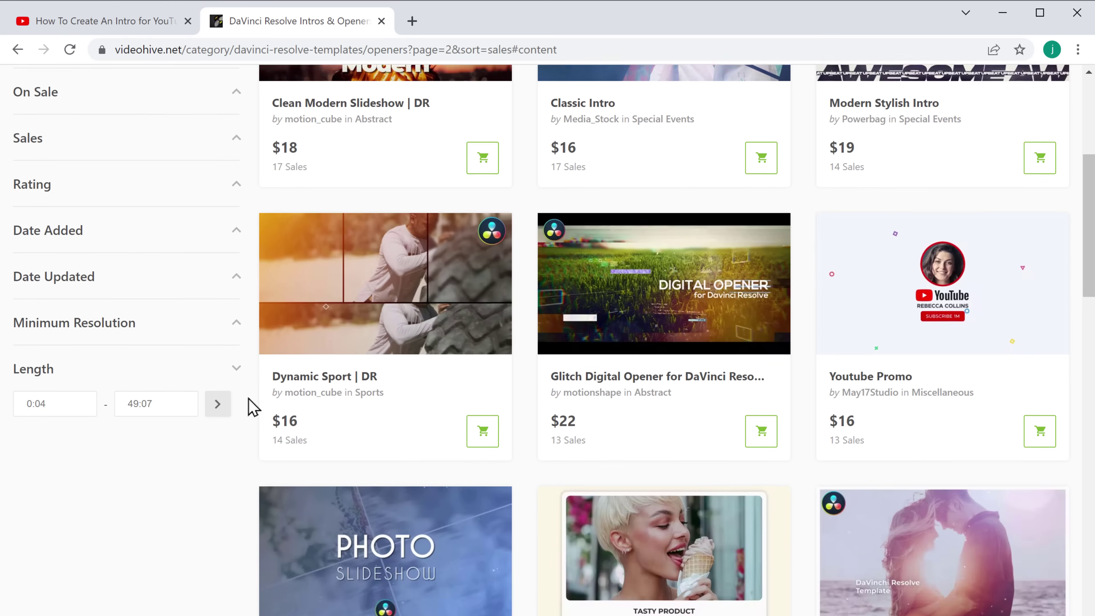
# Step: Watch the $16 YouTube Intro template's preview video, then choose Buy Now
pyautogui.scroll(-8, 253, 407)
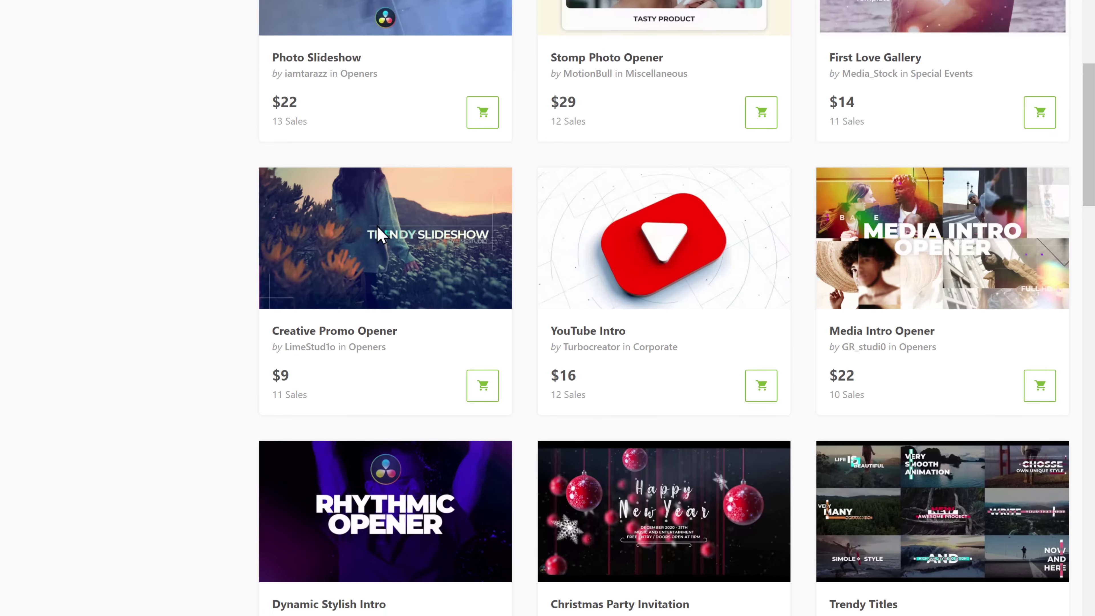
pyautogui.click(674, 293)
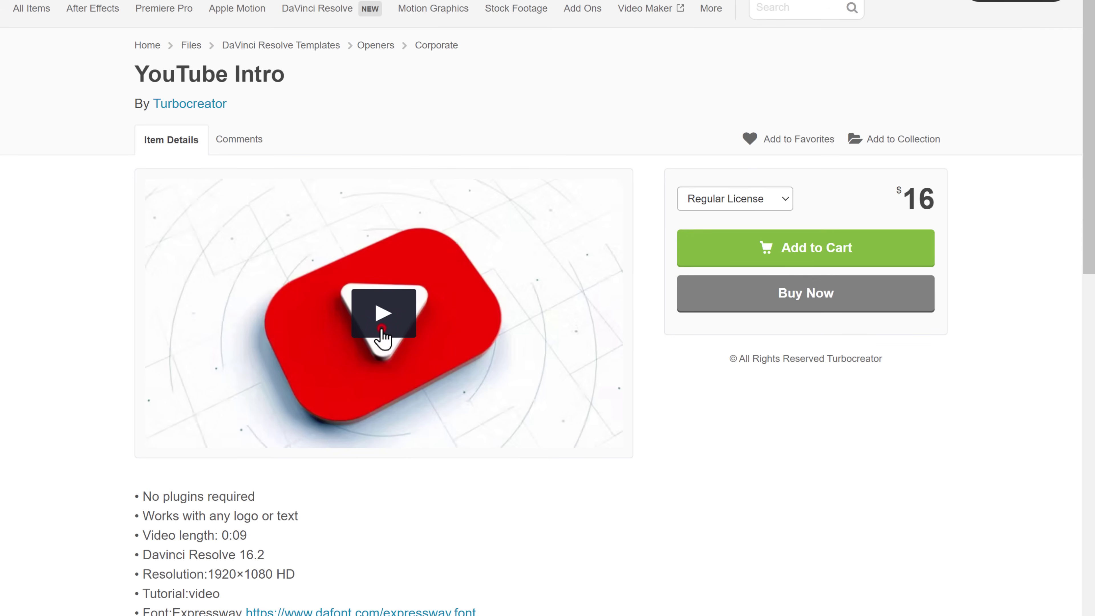
pyautogui.click(381, 330)
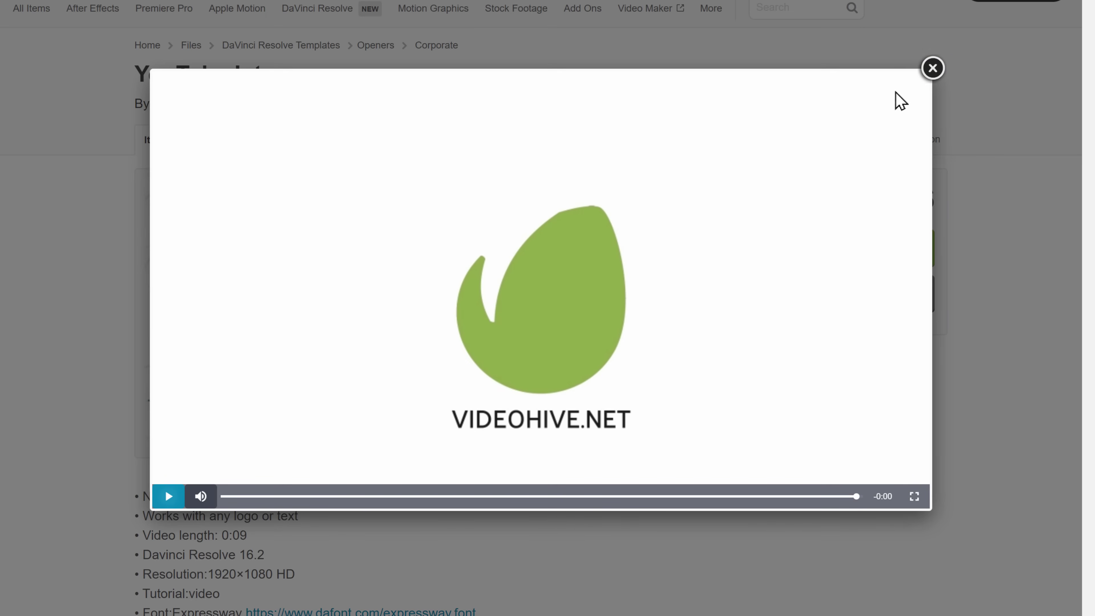
pyautogui.click(932, 68)
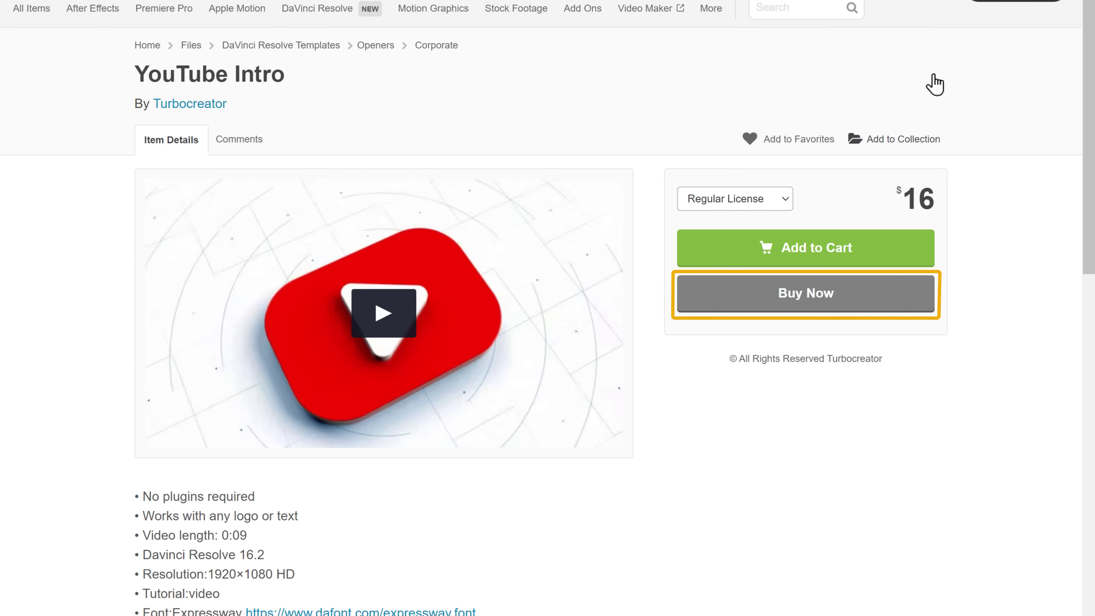
pyautogui.click(804, 307)
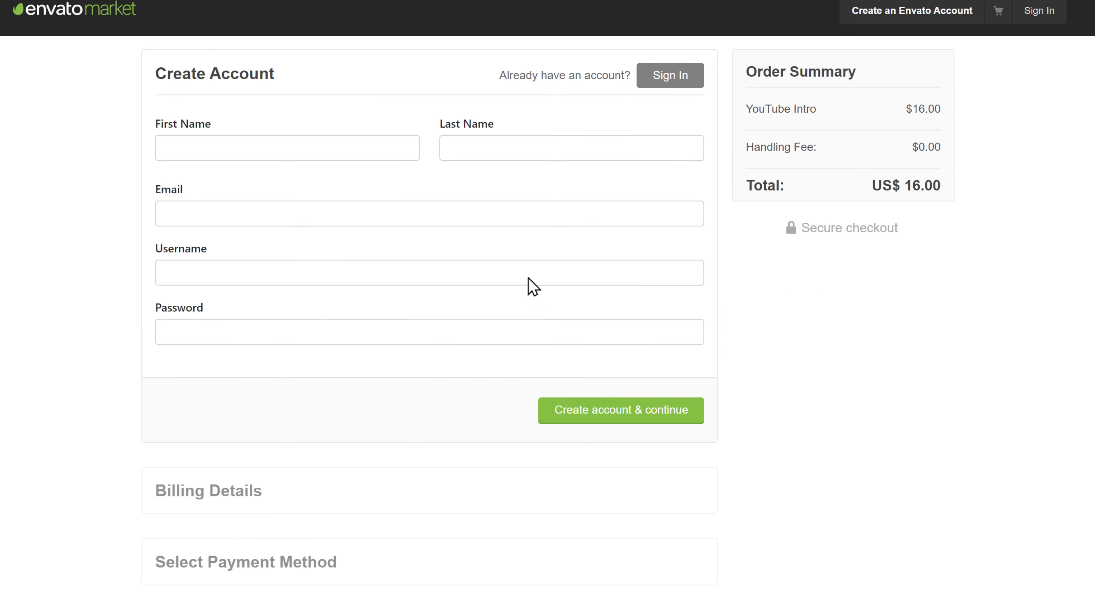
# Step: Create the Envato account with the buyer's first and last name, e-mail and username
pyautogui.click(226, 148)
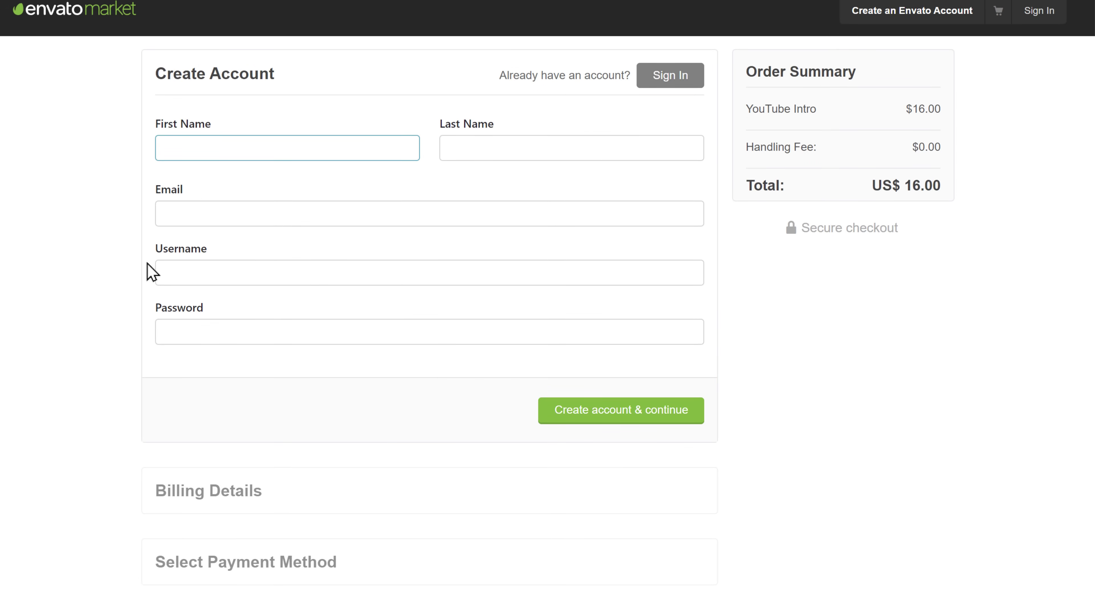
pyautogui.press('Tab')
pyautogui.press('Tab')
pyautogui.press('Tab')
pyautogui.press('Tab')
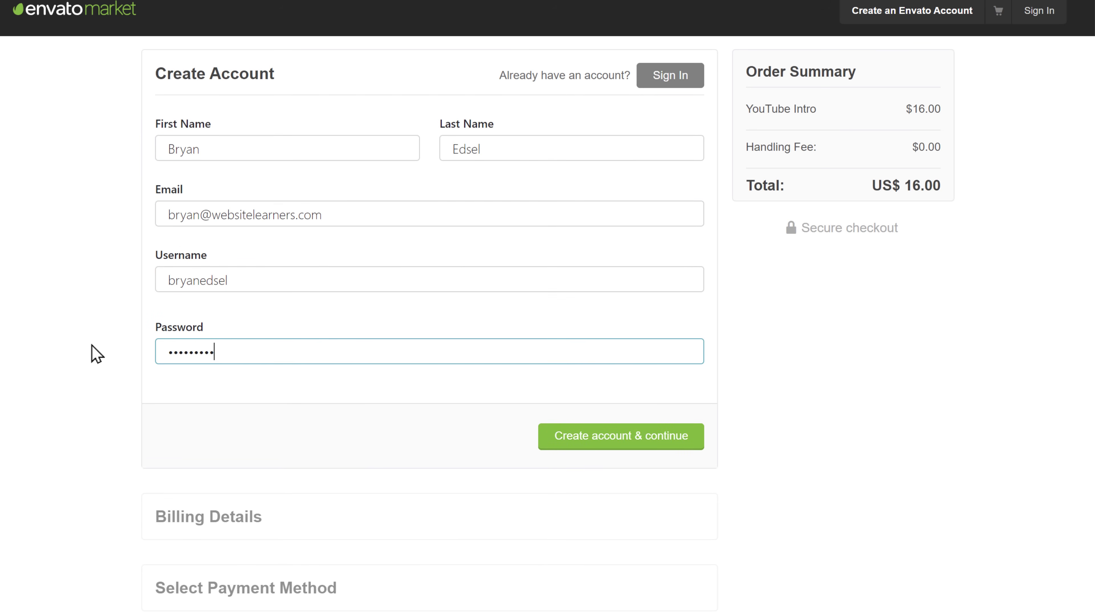
pyautogui.click(578, 442)
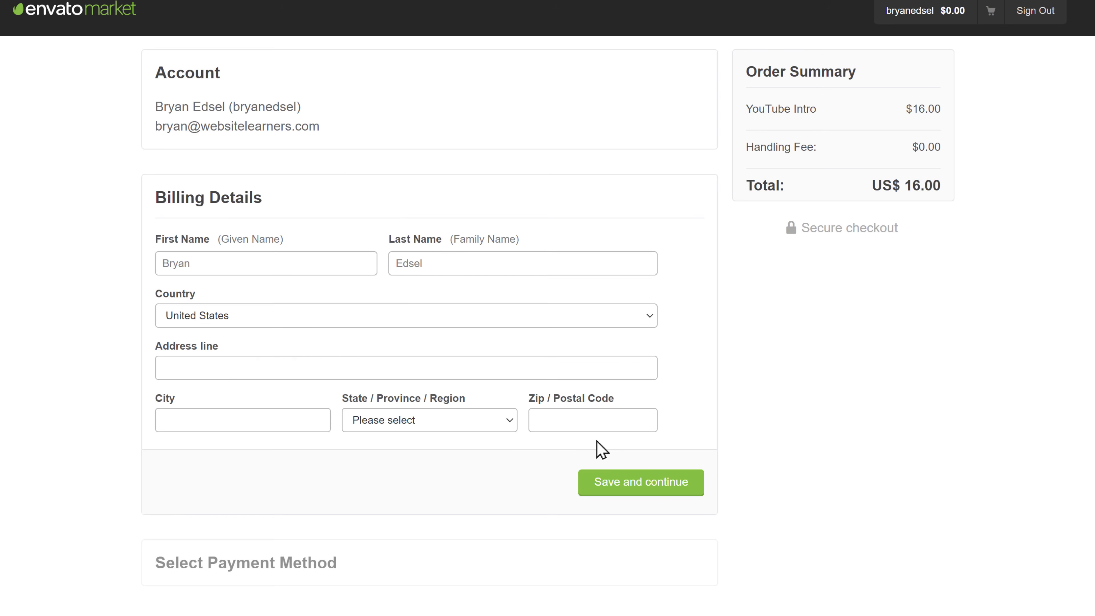
# Step: Fill in the billing street address, city, state and ZIP code and continue to payment
pyautogui.click(235, 367)
pyautogui.press('Tab')
pyautogui.write('New York')
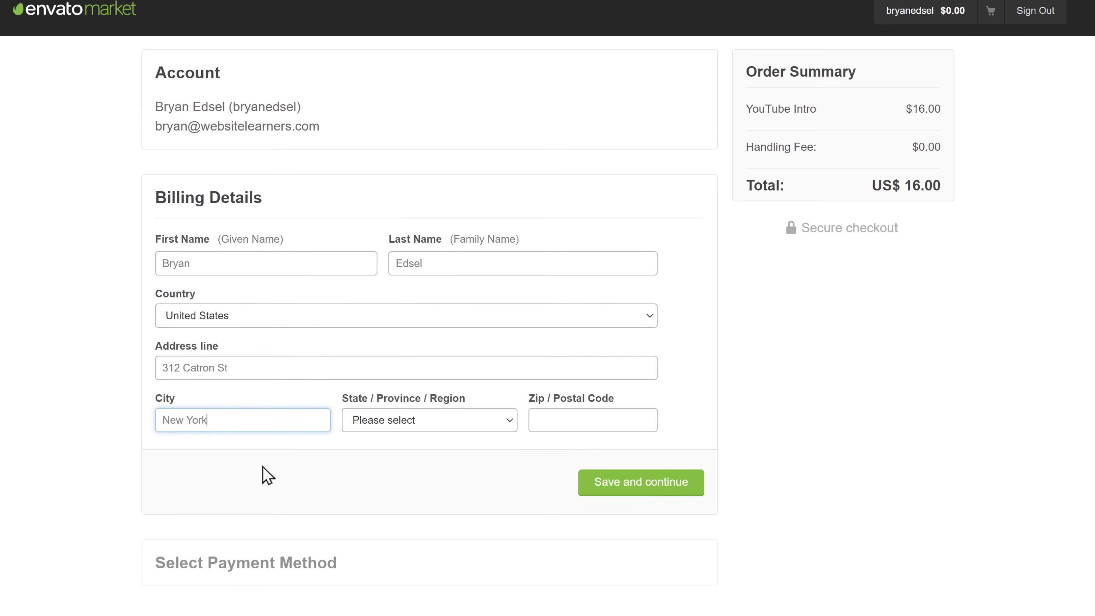
pyautogui.press('Tab')
pyautogui.write('New York')
pyautogui.press('Tab')
pyautogui.write('10133')
pyautogui.click(628, 490)
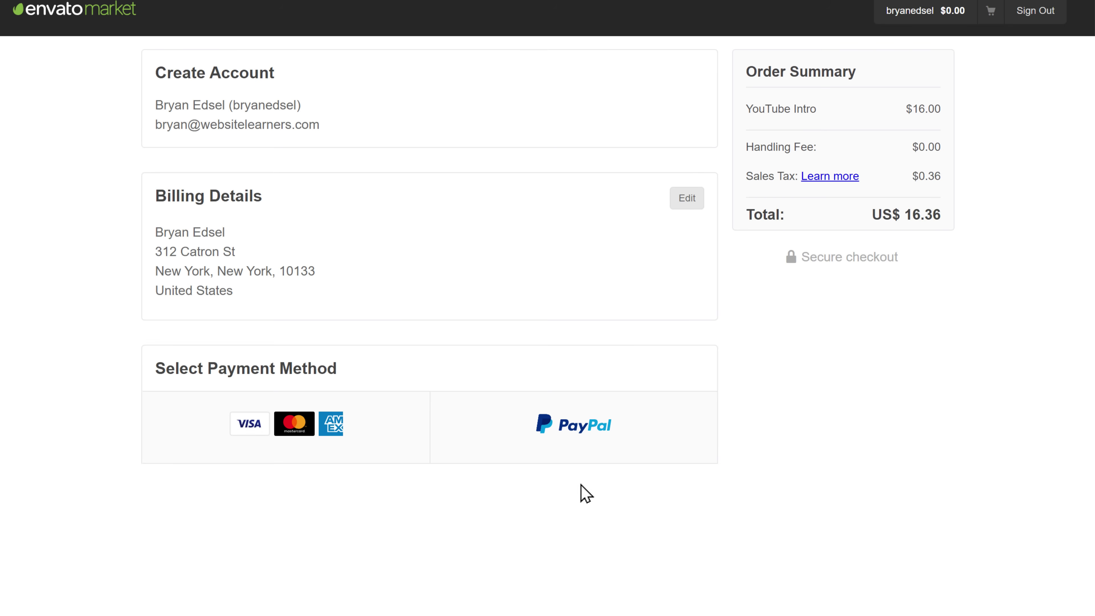
# Step: Pay for the order by card, entering the card number, expiry date and security code
pyautogui.click(295, 452)
pyautogui.scroll(-3, 295, 326)
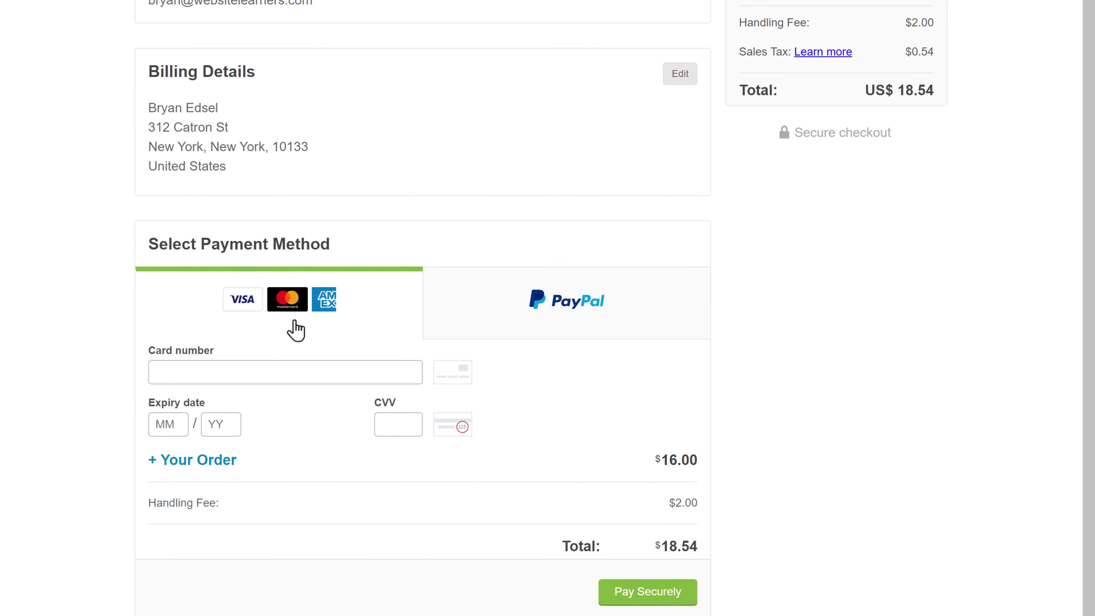
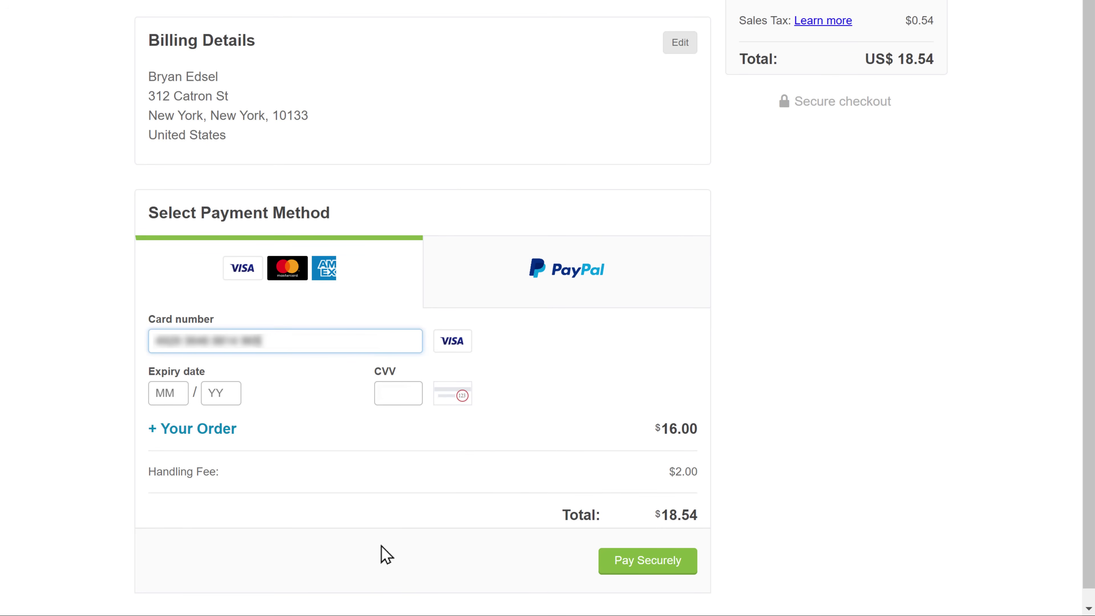
pyautogui.press('Tab')
pyautogui.press('Tab')
pyautogui.press('Tab')
pyautogui.press('Tab')
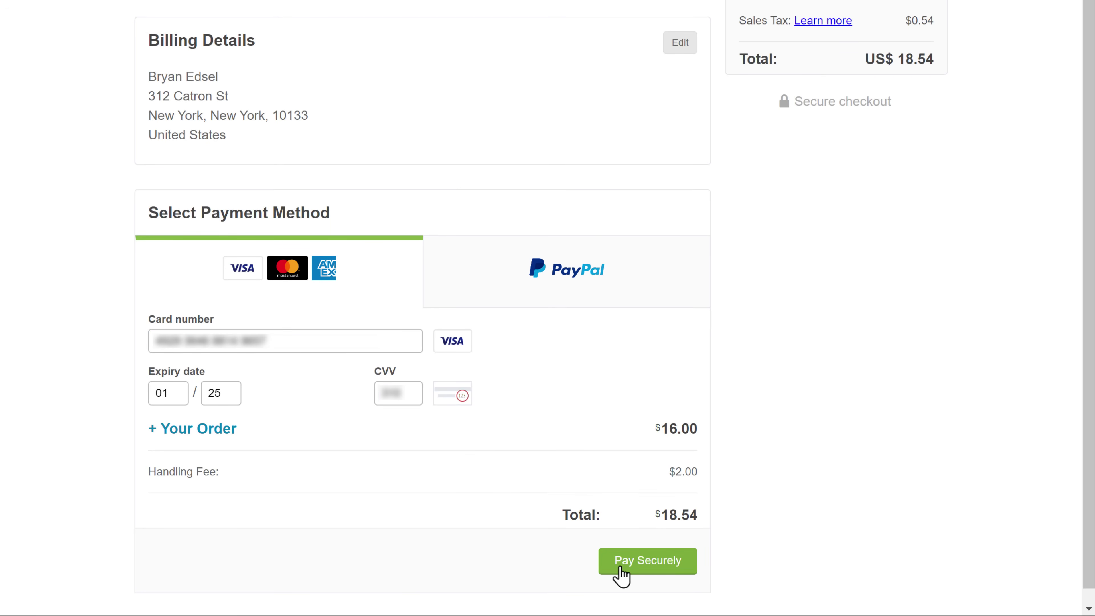
pyautogui.click(648, 569)
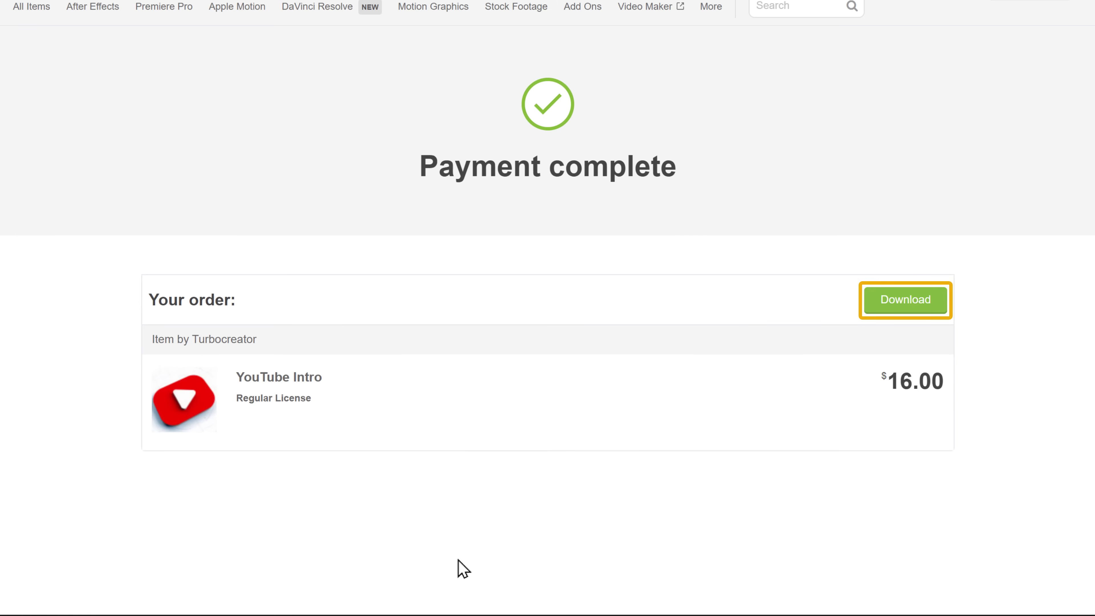
# Step: Download YouTube Intro.zip and show it in the Downloads folder
pyautogui.click(907, 305)
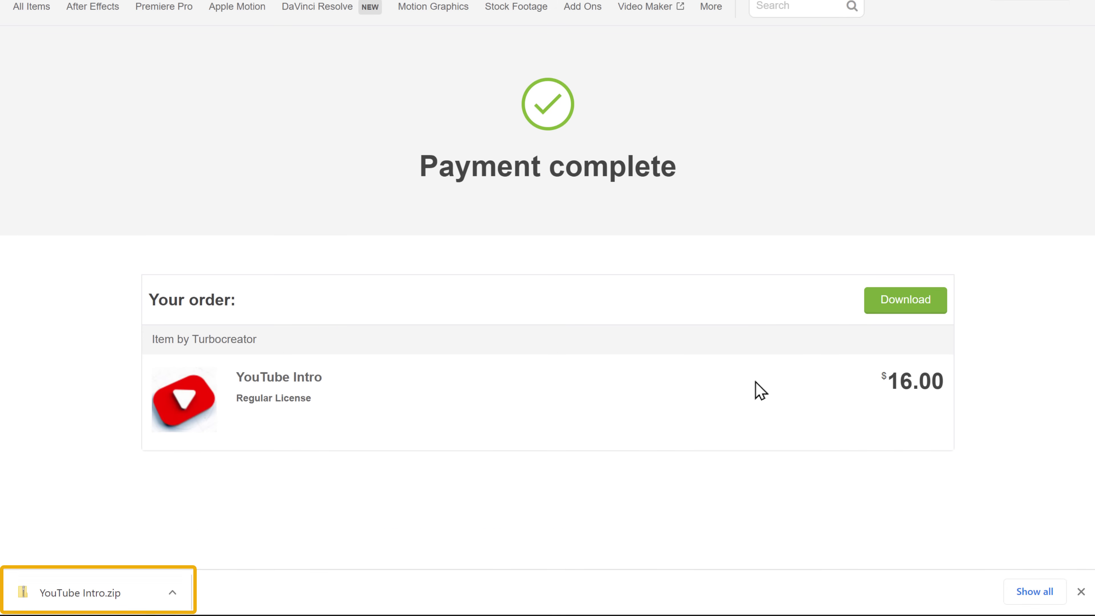
pyautogui.click(172, 593)
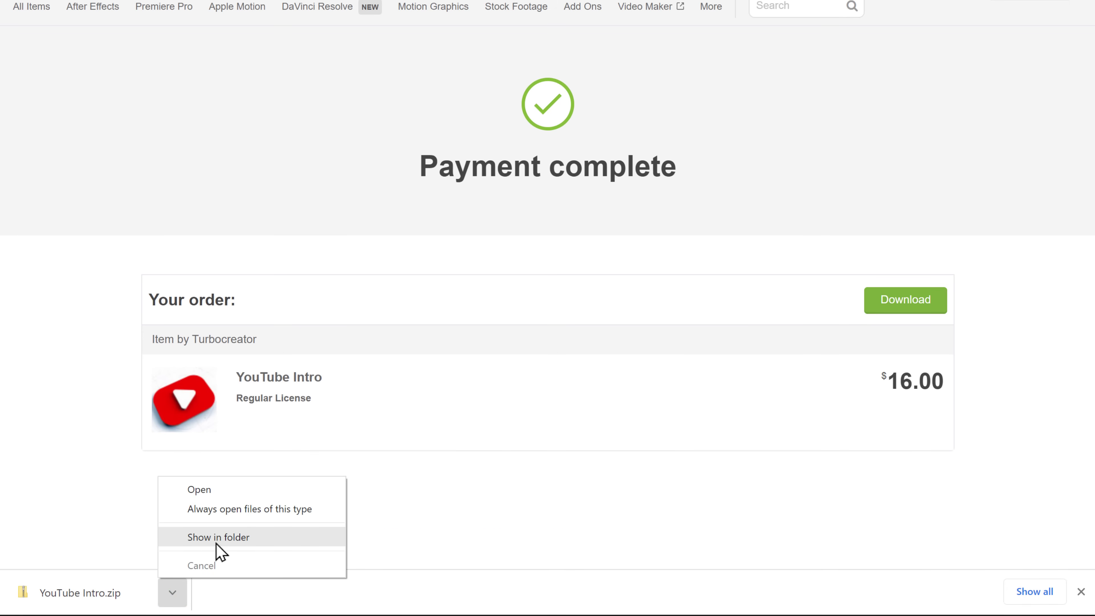
pyautogui.click(216, 541)
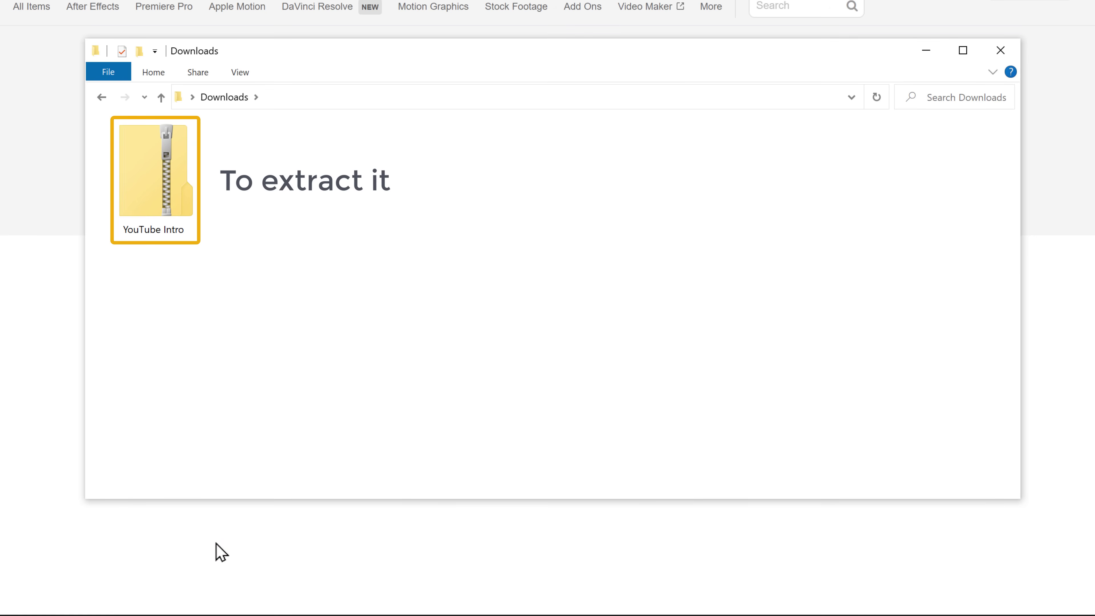
# Step: Extract the YouTube Intro zip into a YouTube Intro folder in Downloads
pyautogui.click(162, 211)
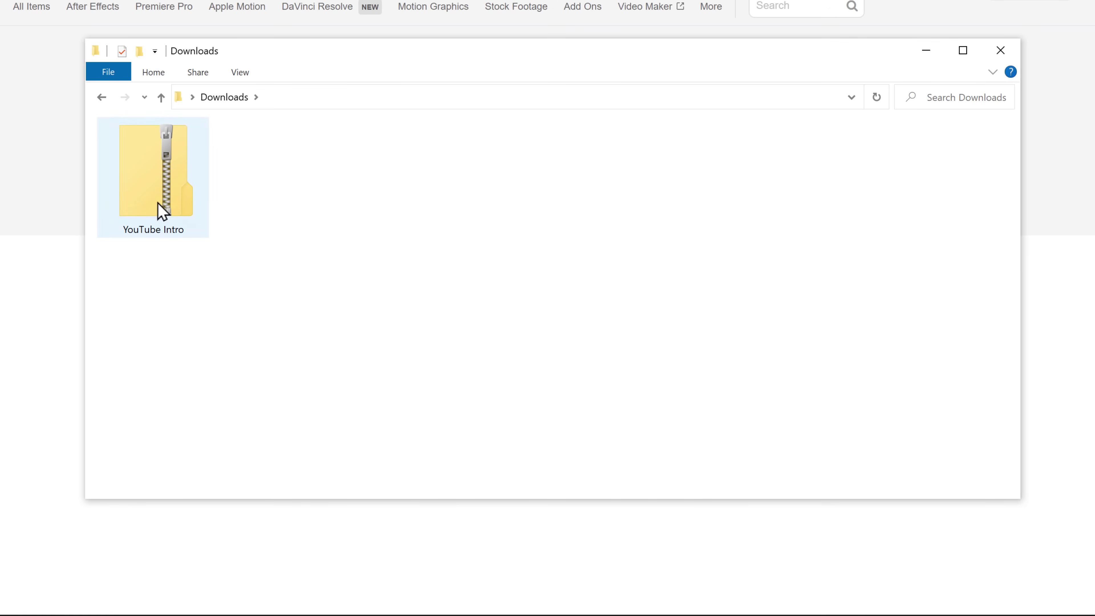
pyautogui.rightClick(155, 186)
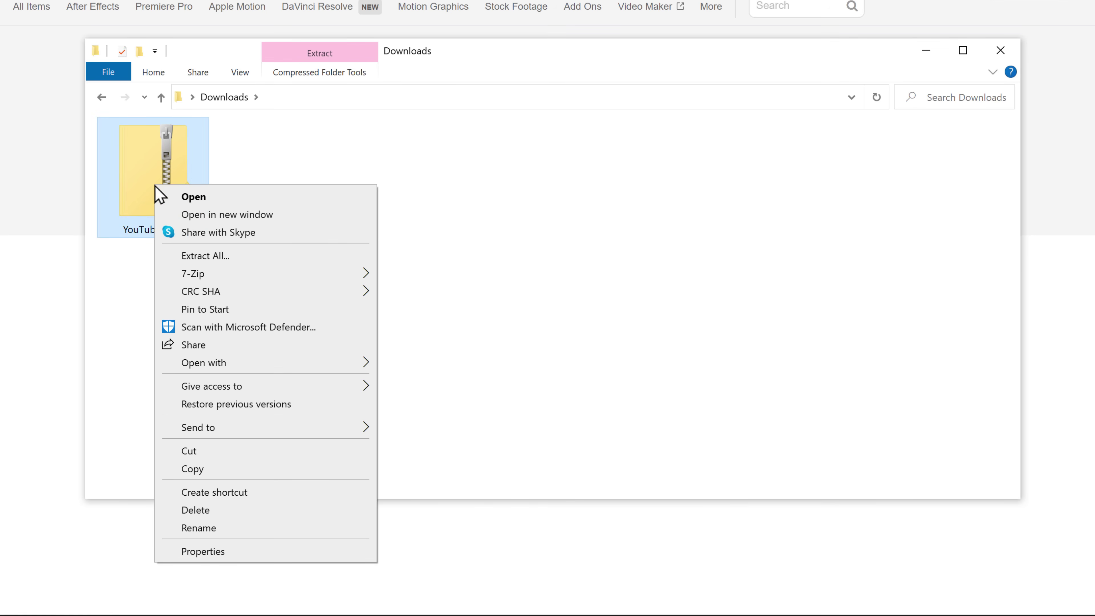
pyautogui.click(196, 258)
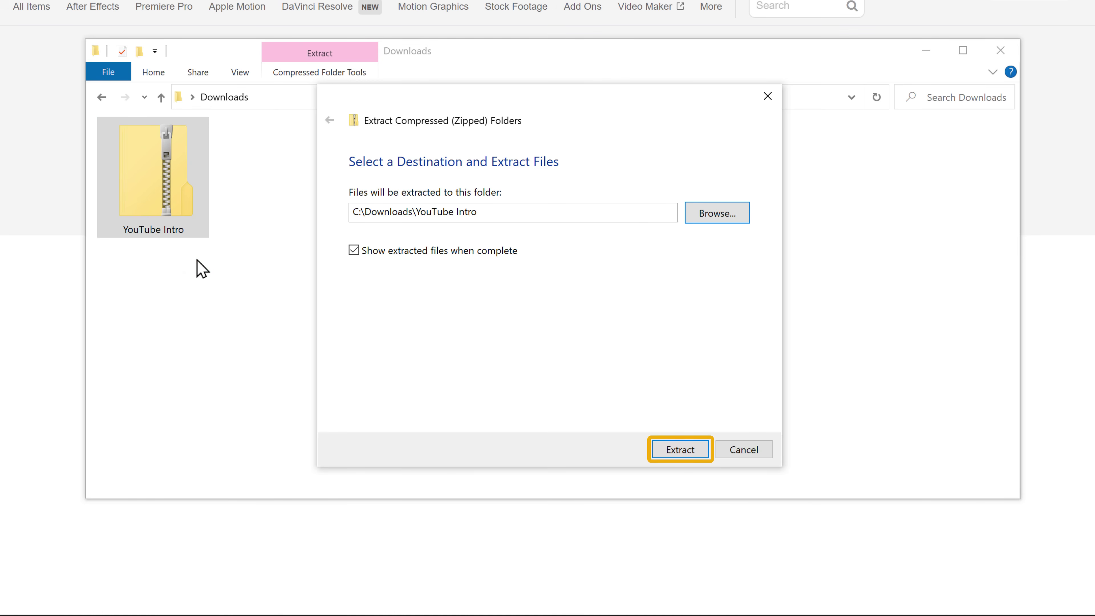
pyautogui.click(679, 453)
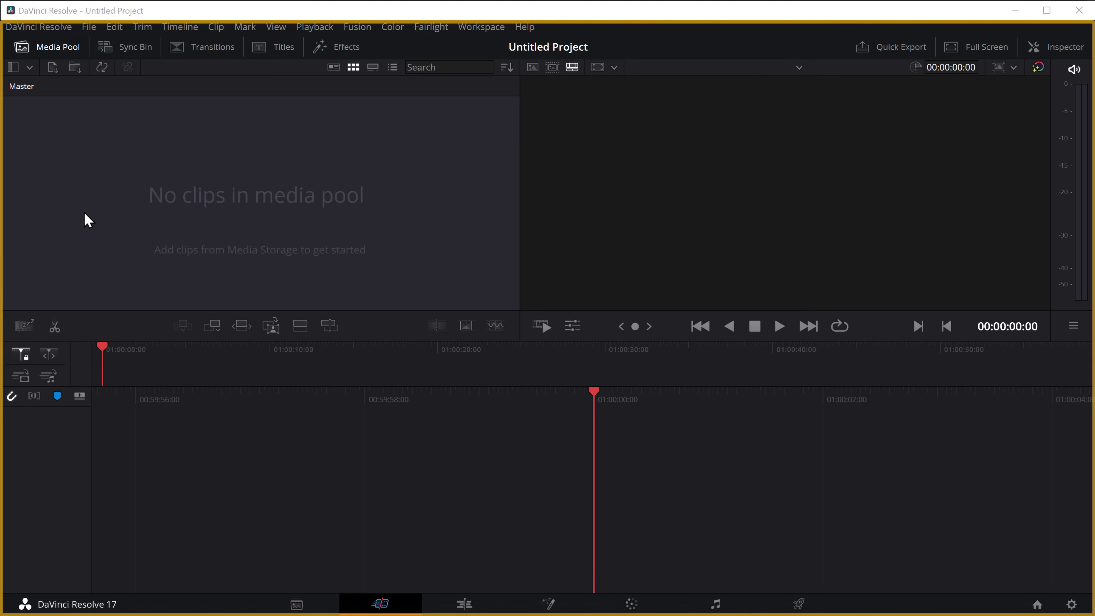
# Step: Restore YouTube Intro.dra from the Project Manager and open the YouTube Intro project
pyautogui.click(87, 31)
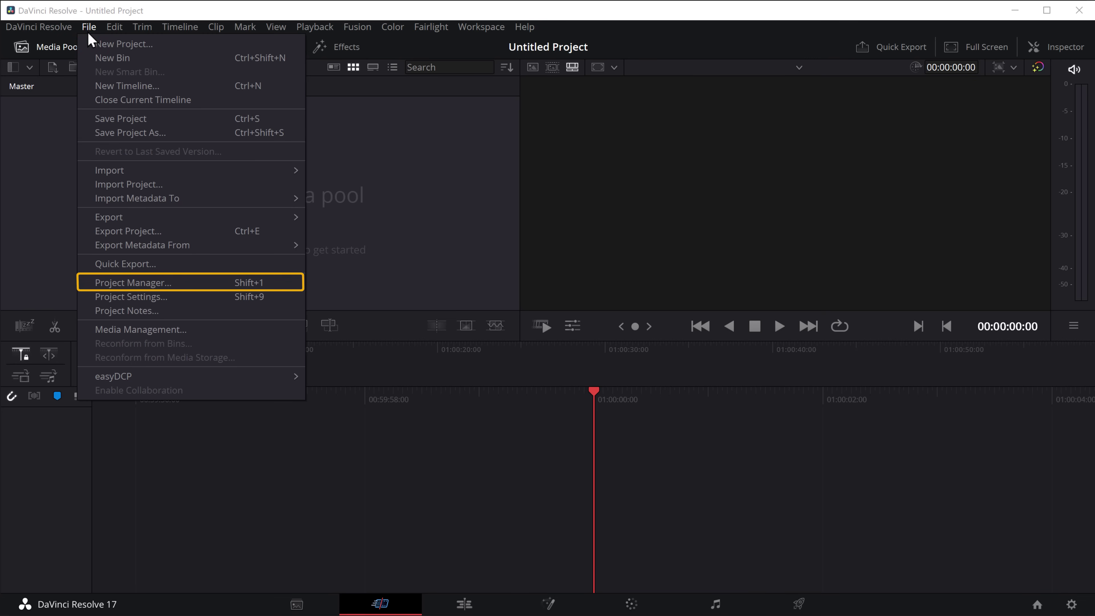
pyautogui.click(129, 284)
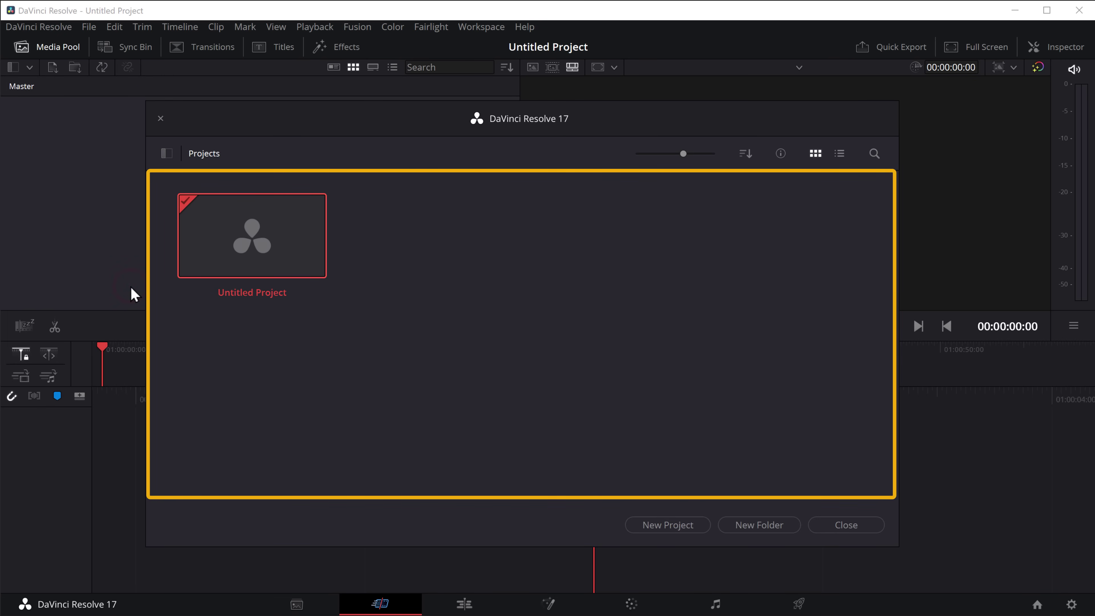
pyautogui.rightClick(185, 357)
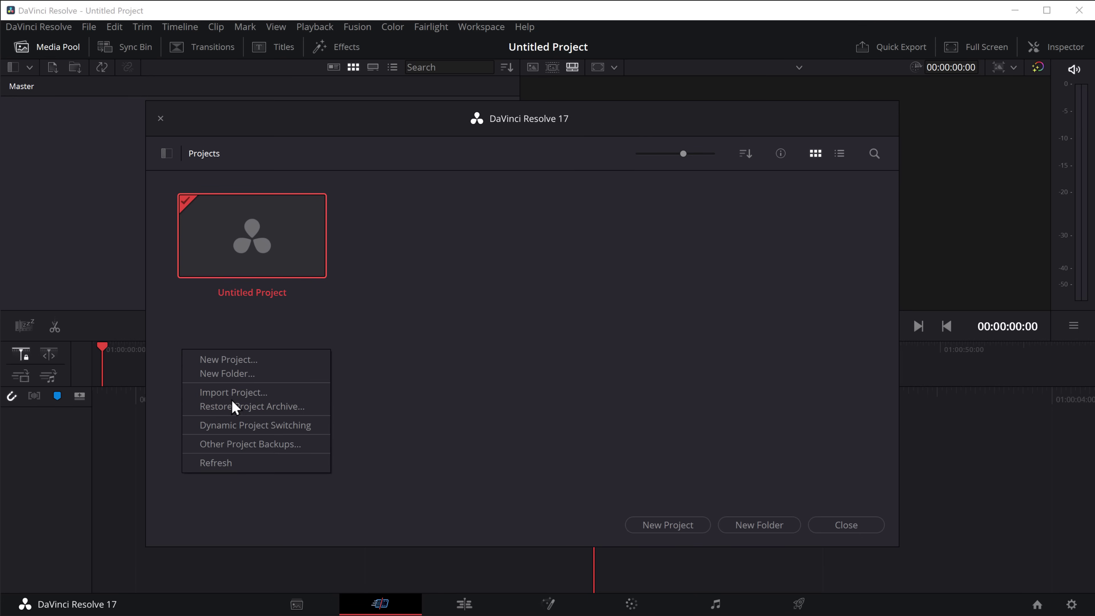
pyautogui.click(243, 410)
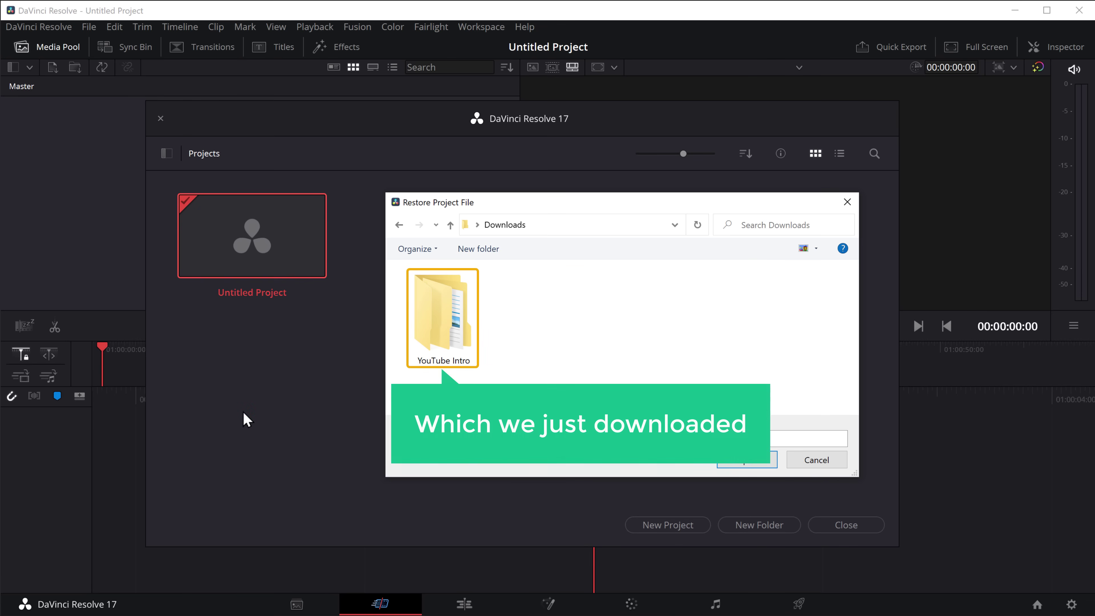
pyautogui.doubleClick(444, 324)
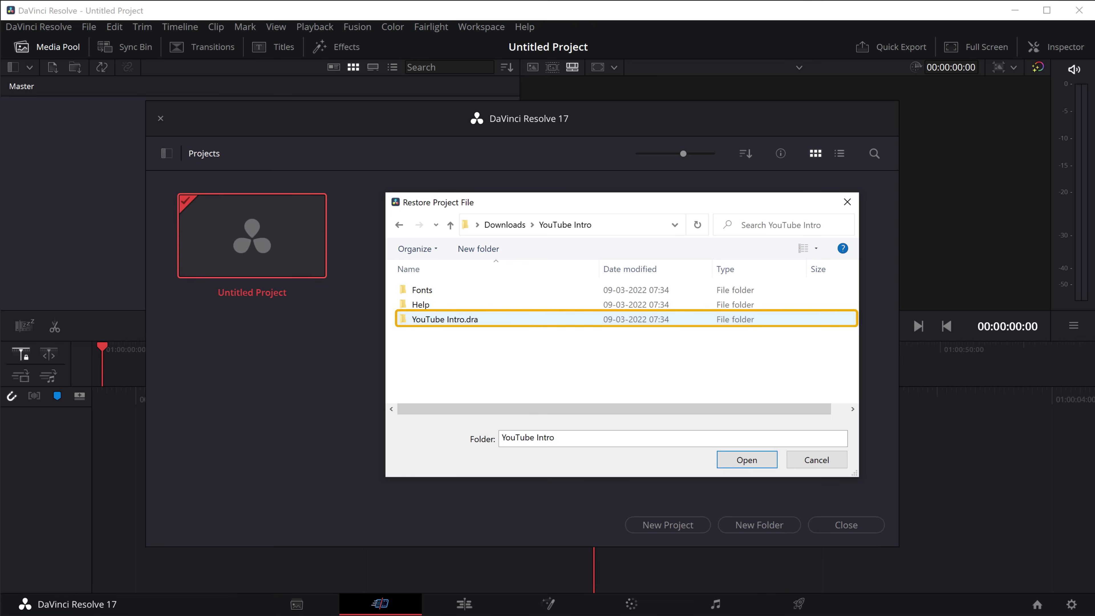
pyautogui.click(444, 321)
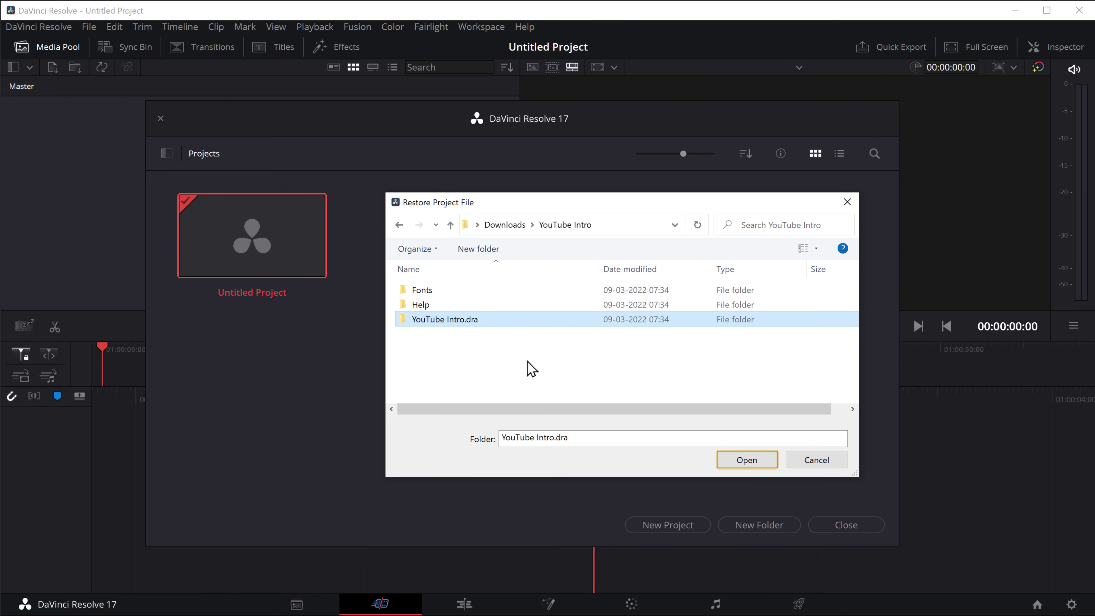
pyautogui.click(750, 463)
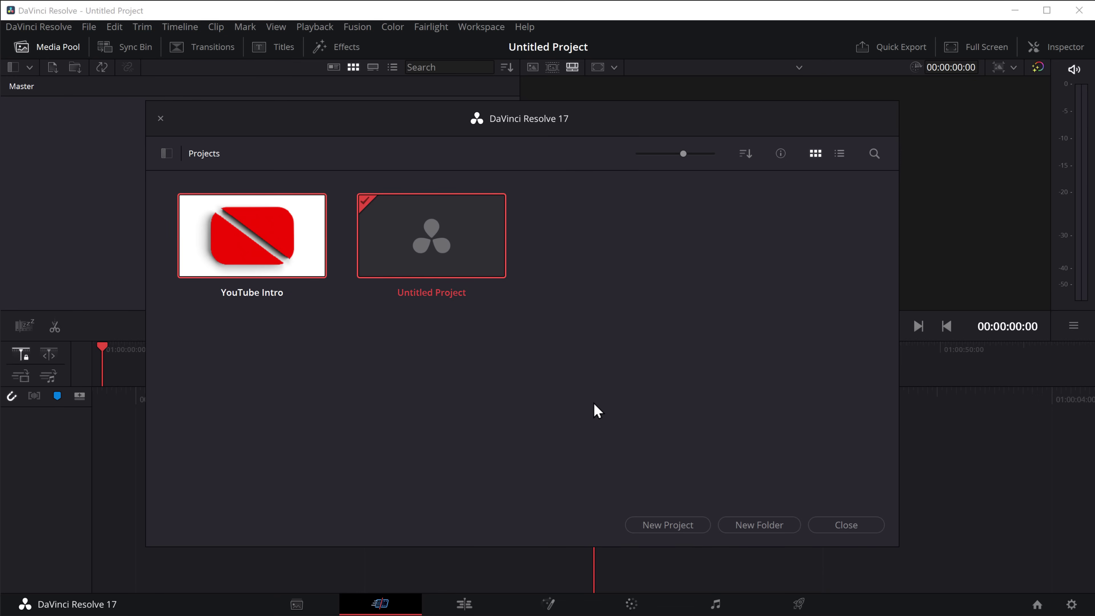
pyautogui.doubleClick(255, 275)
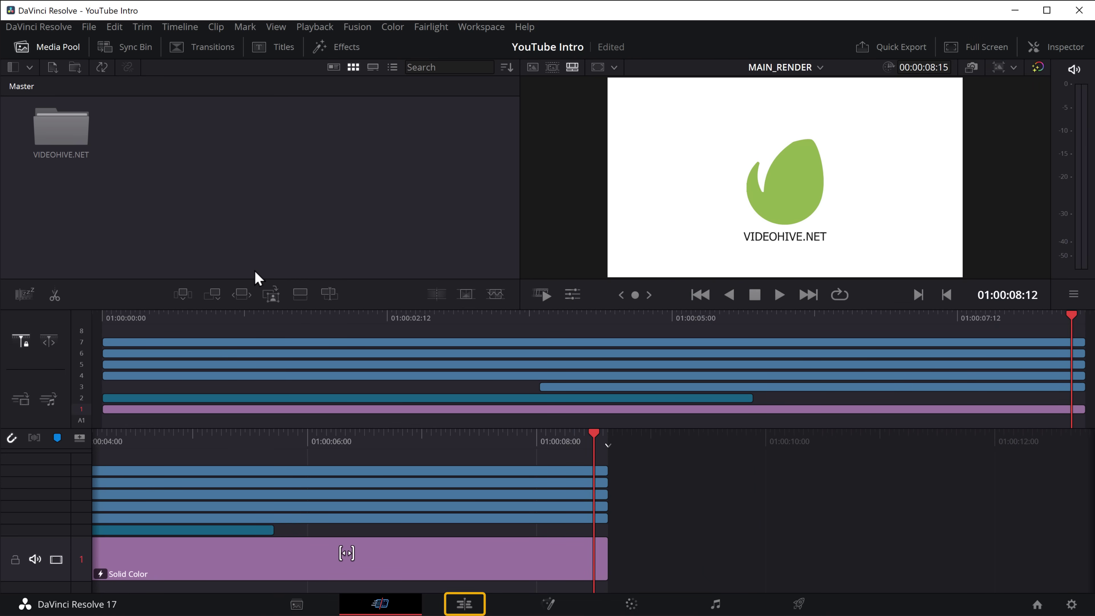
# Step: On the Edit page, open the LOGO compound clip from the Images bin and find logo.png in the Media Pool
pyautogui.click(464, 604)
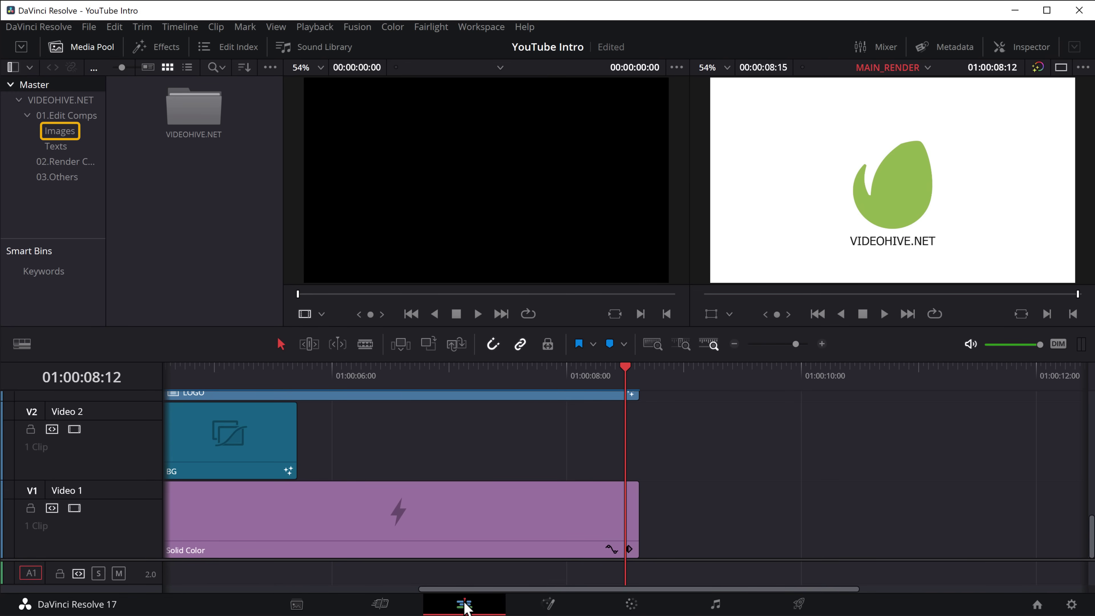
pyautogui.click(59, 135)
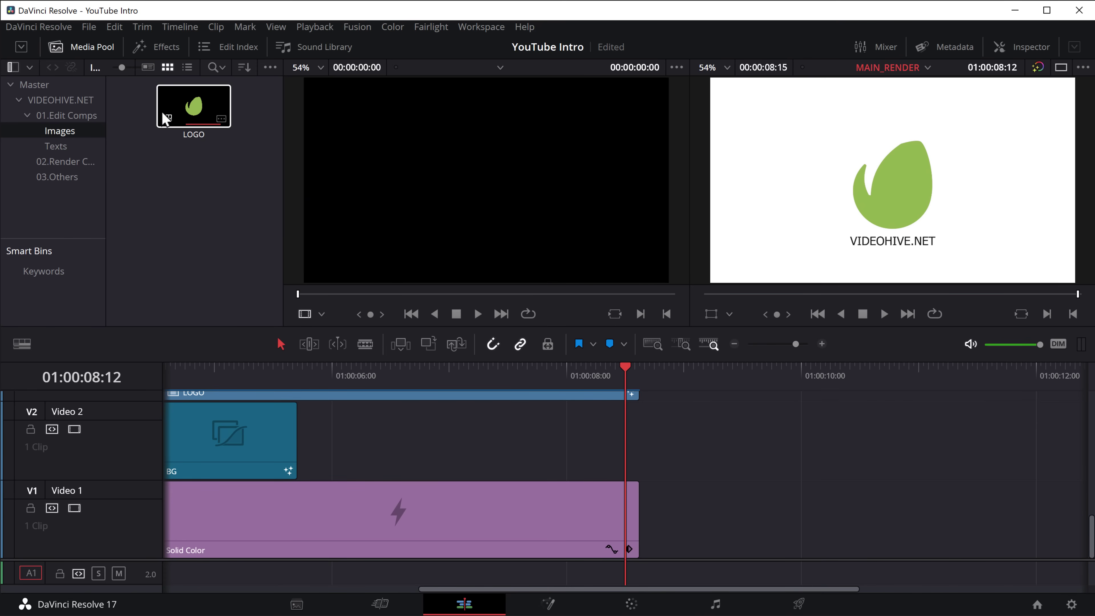
pyautogui.doubleClick(196, 110)
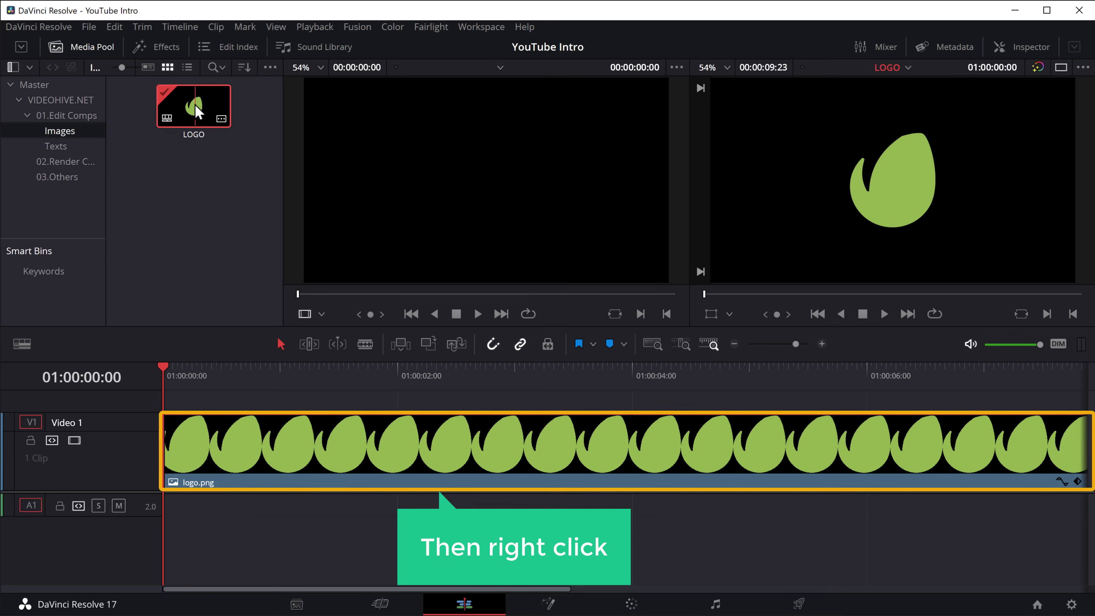
pyautogui.rightClick(288, 458)
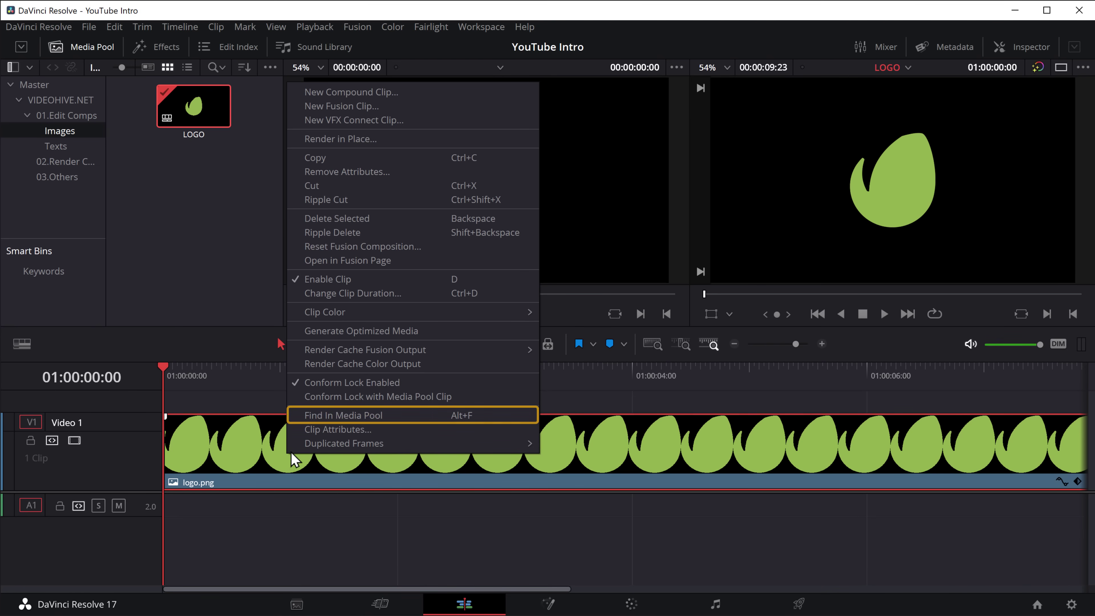
pyautogui.click(342, 416)
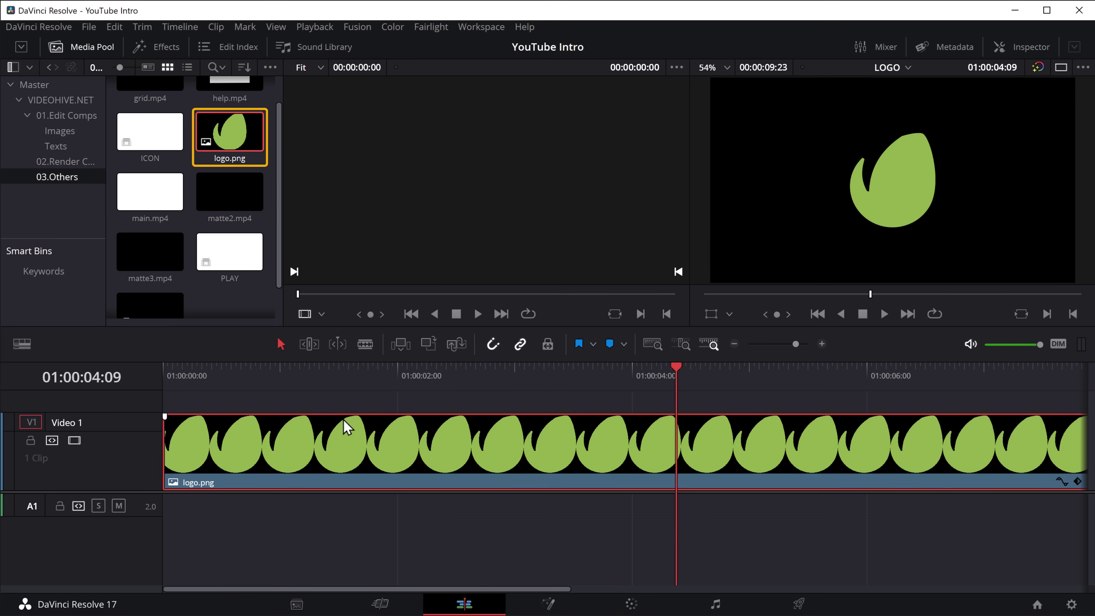
# Step: Replace the logo.png source clip with the Logo image from Pictures
pyautogui.click(233, 138)
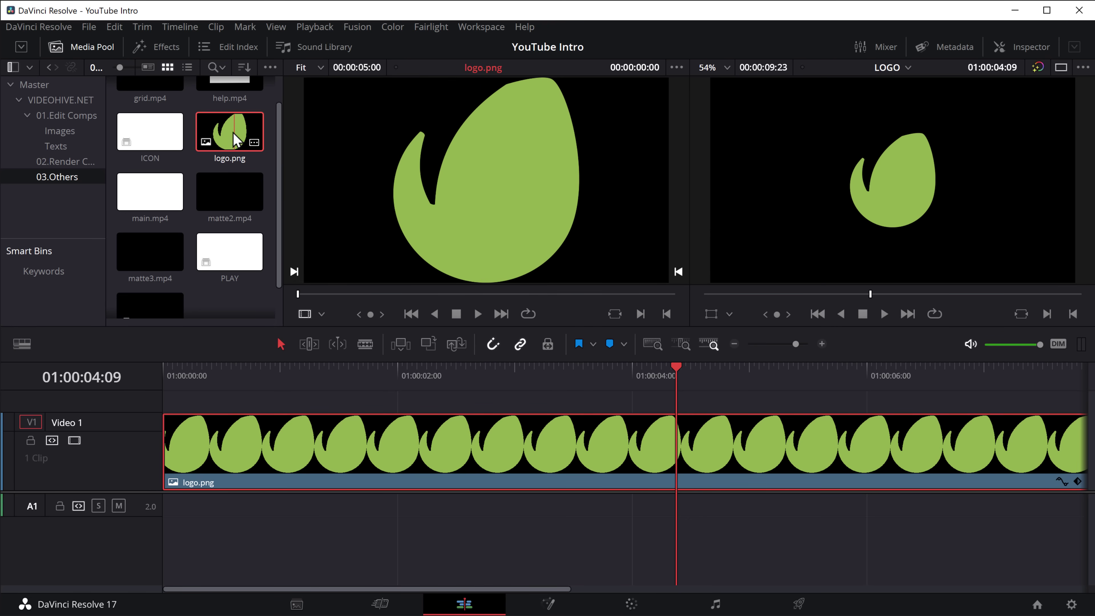
pyautogui.rightClick(233, 135)
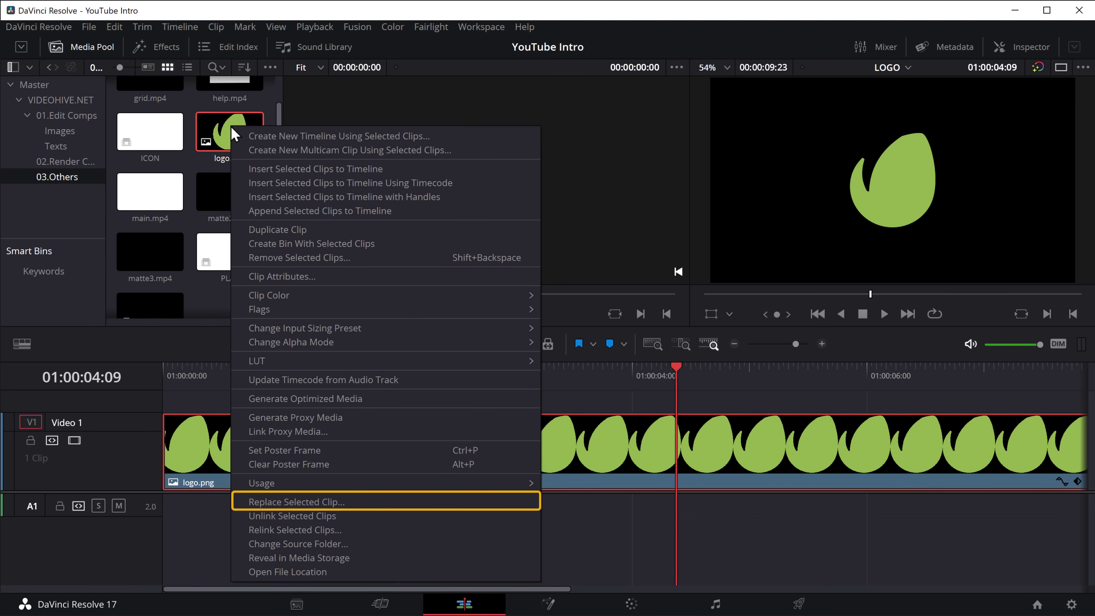
pyautogui.click(298, 502)
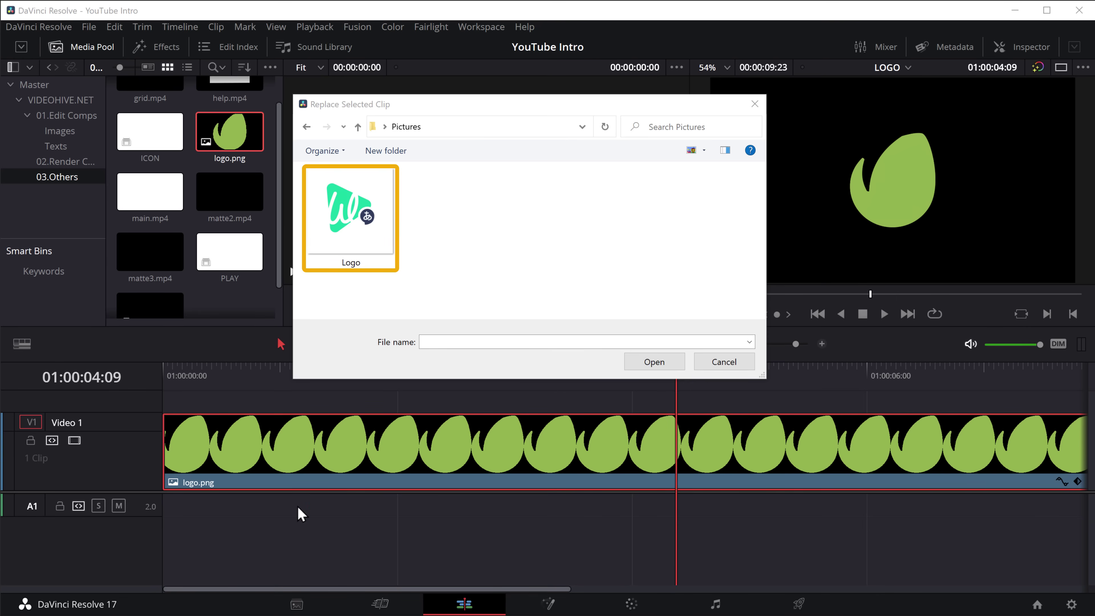
pyautogui.click(349, 233)
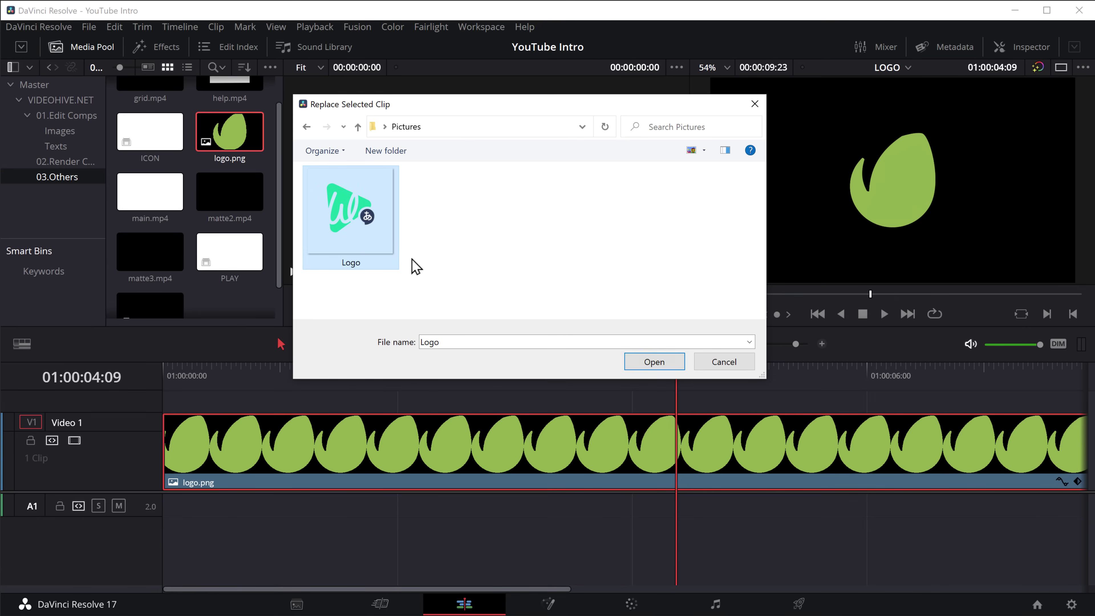
pyautogui.click(655, 365)
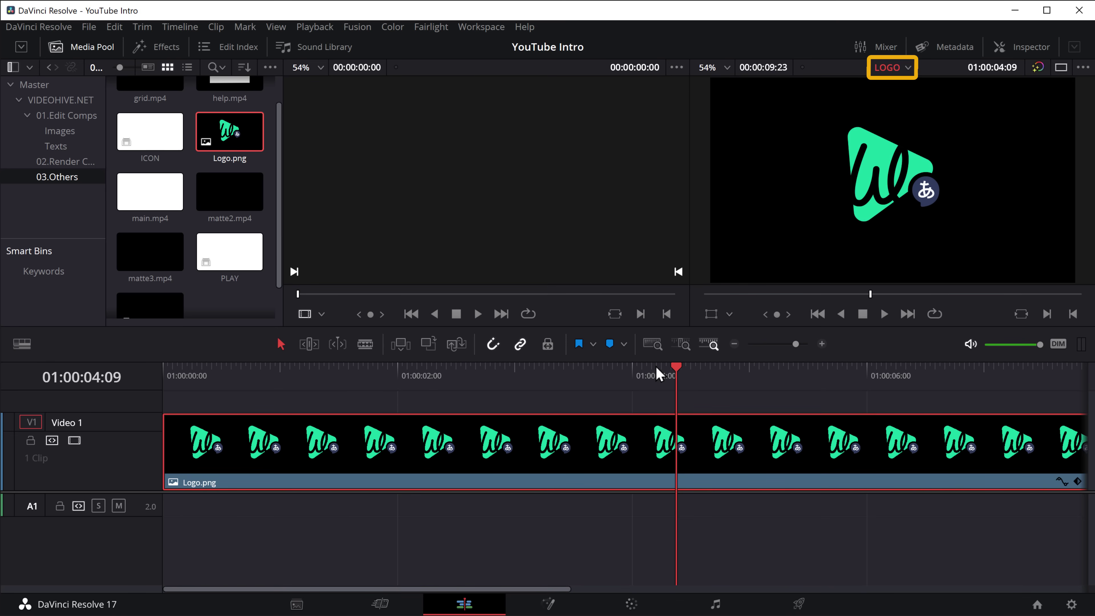
# Step: Play the MAIN_RENDER timeline to verify the new logo, then show the Texts bin with TAGLINE
pyautogui.click(908, 68)
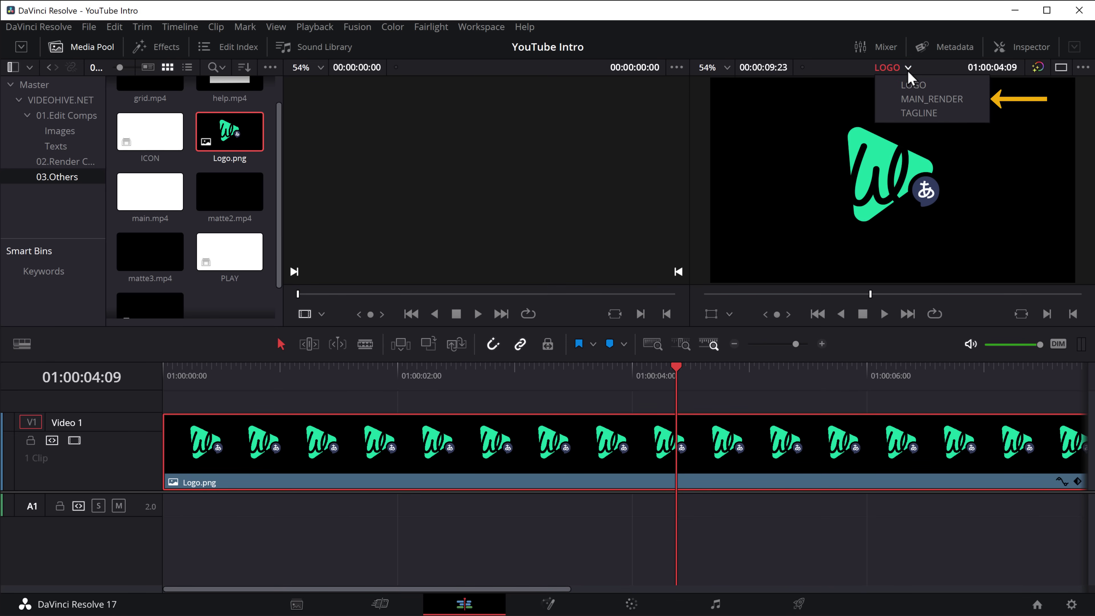
pyautogui.click(931, 100)
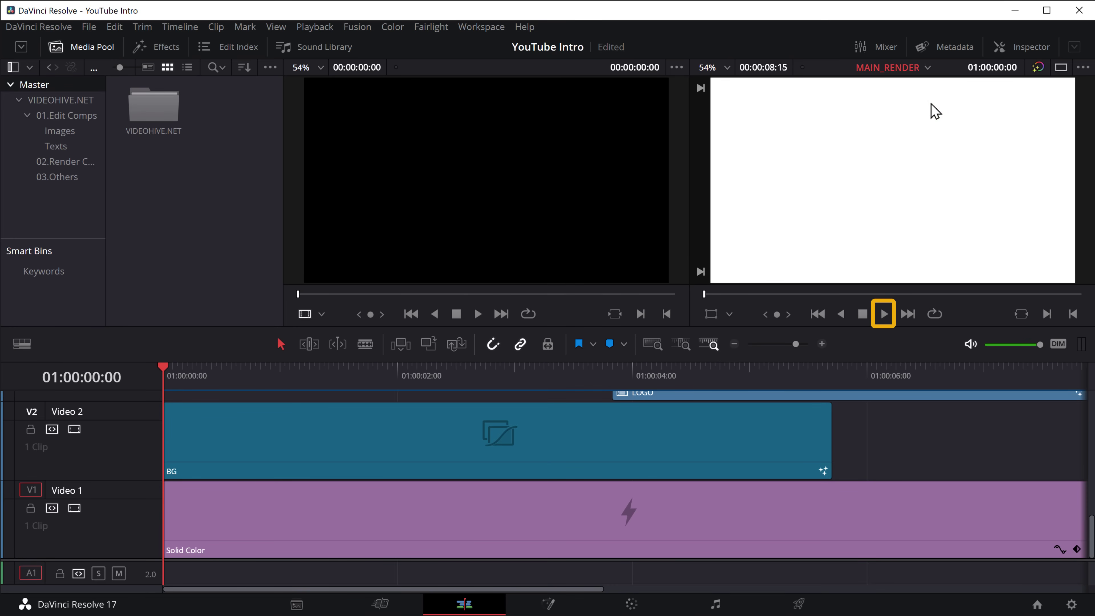
pyautogui.click(883, 314)
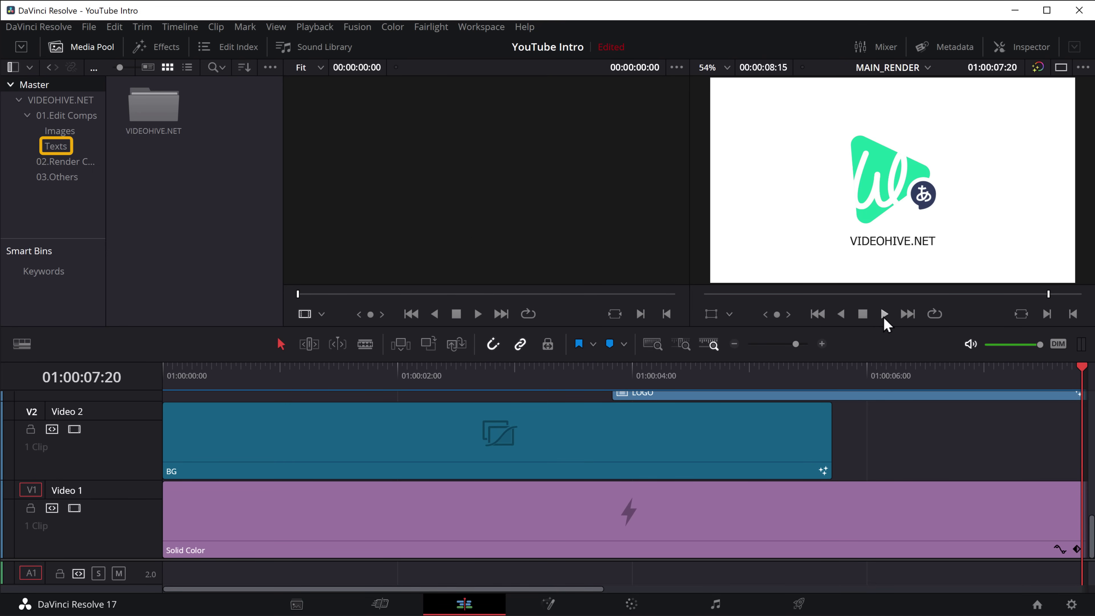
pyautogui.click(58, 149)
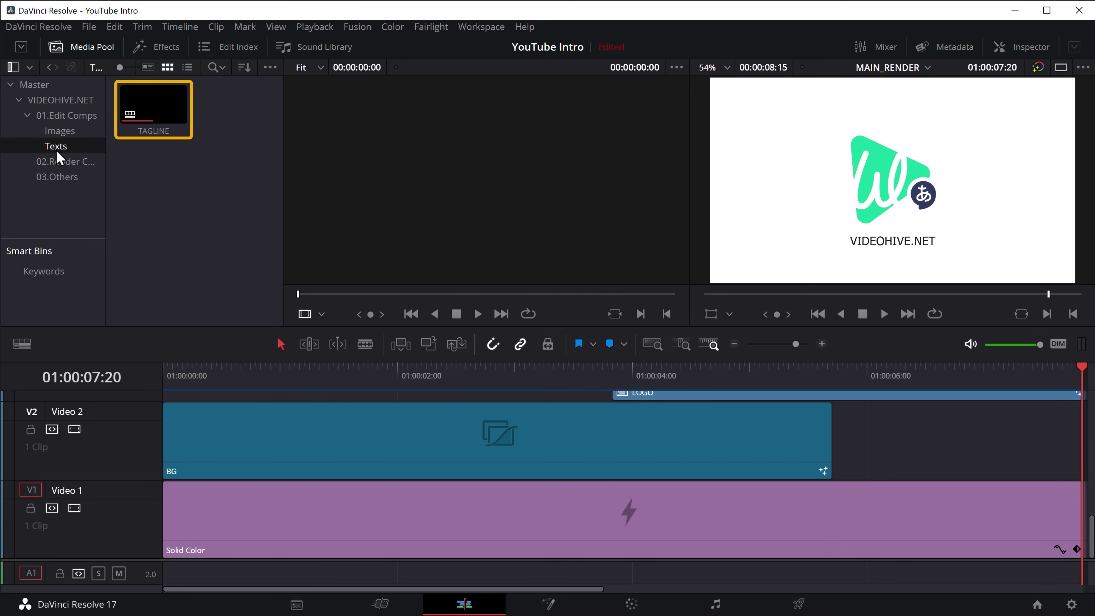
# Step: In the TAGLINE timeline, replace the VIDEOHIVE.NET text with 'Website Learners Native'
pyautogui.doubleClick(153, 104)
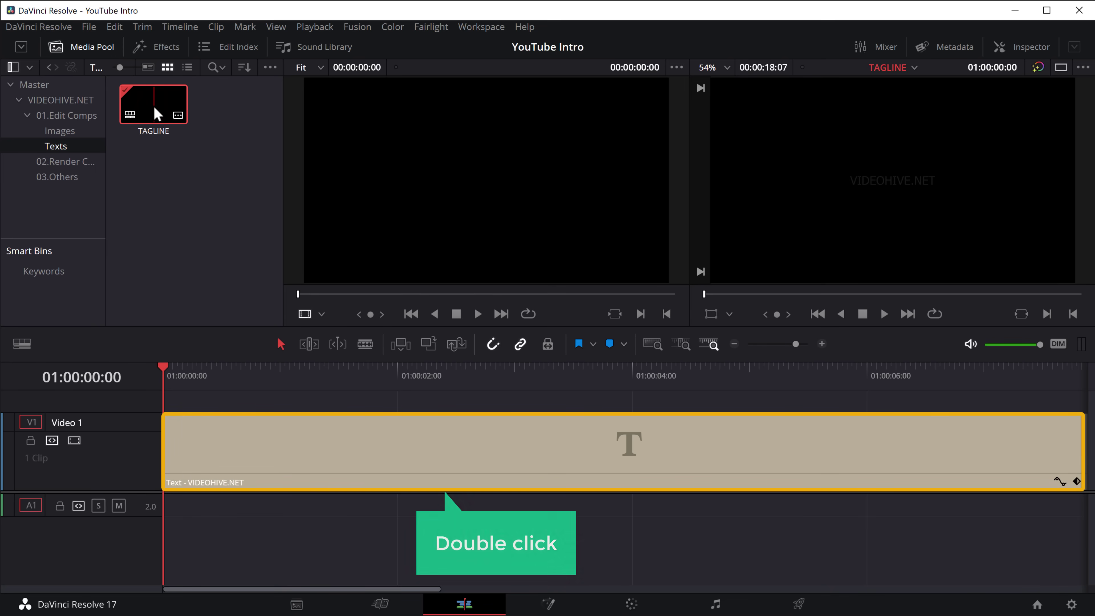
pyautogui.doubleClick(266, 436)
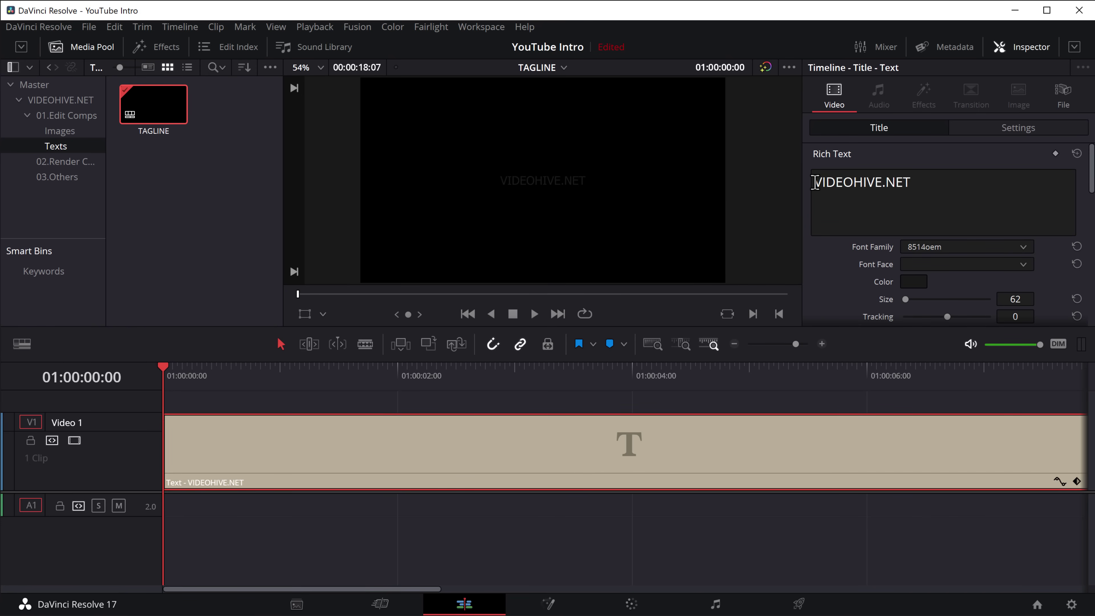
pyautogui.moveTo(815, 182); pyautogui.dragTo(912, 181)
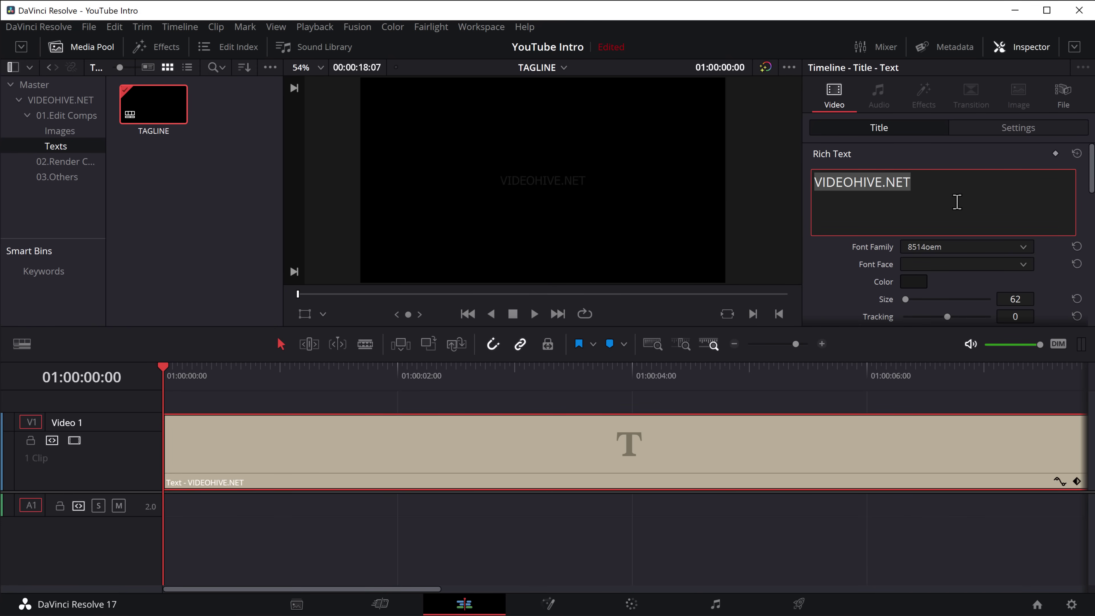
pyautogui.write('Website Lea')
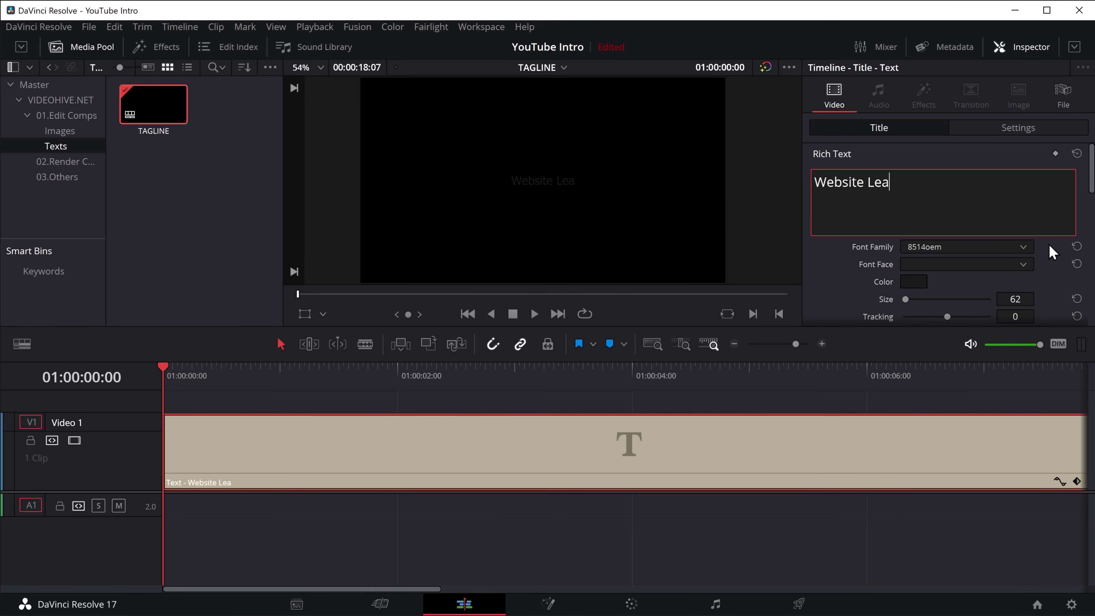
pyautogui.write('rners Native')
pyautogui.click(1048, 244)
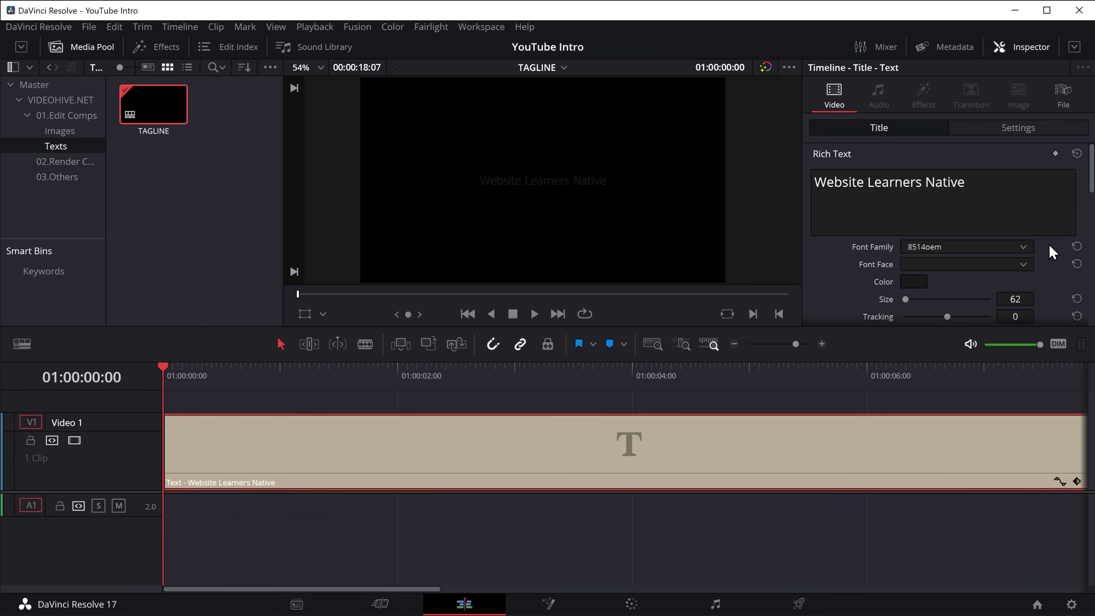
# Step: Set the tagline's font family to DIN Light
pyautogui.click(1023, 247)
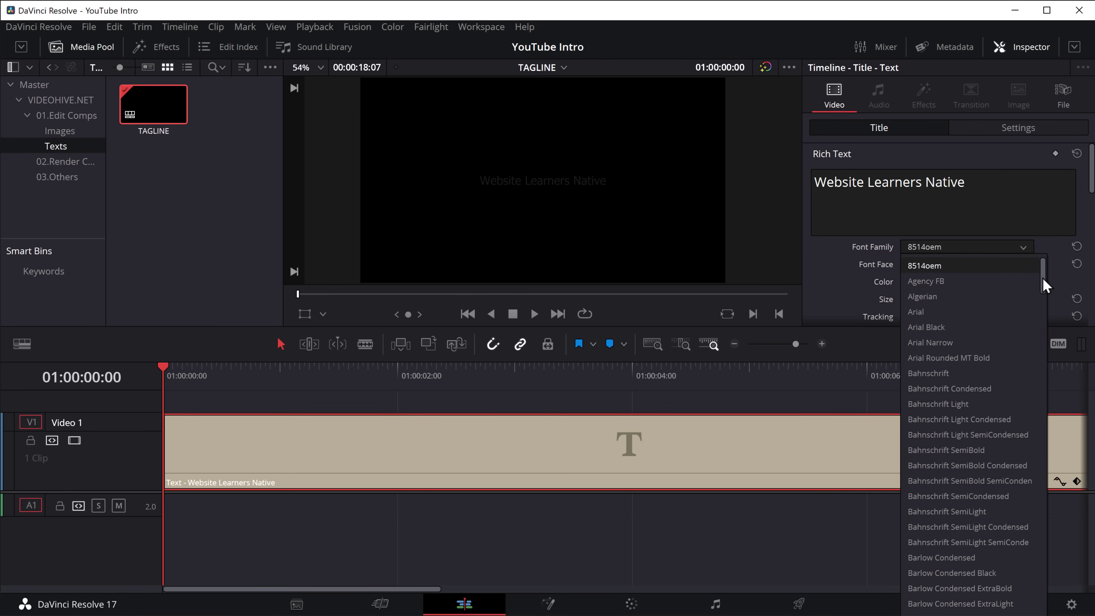
pyautogui.moveTo(1043, 280); pyautogui.dragTo(1043, 376)
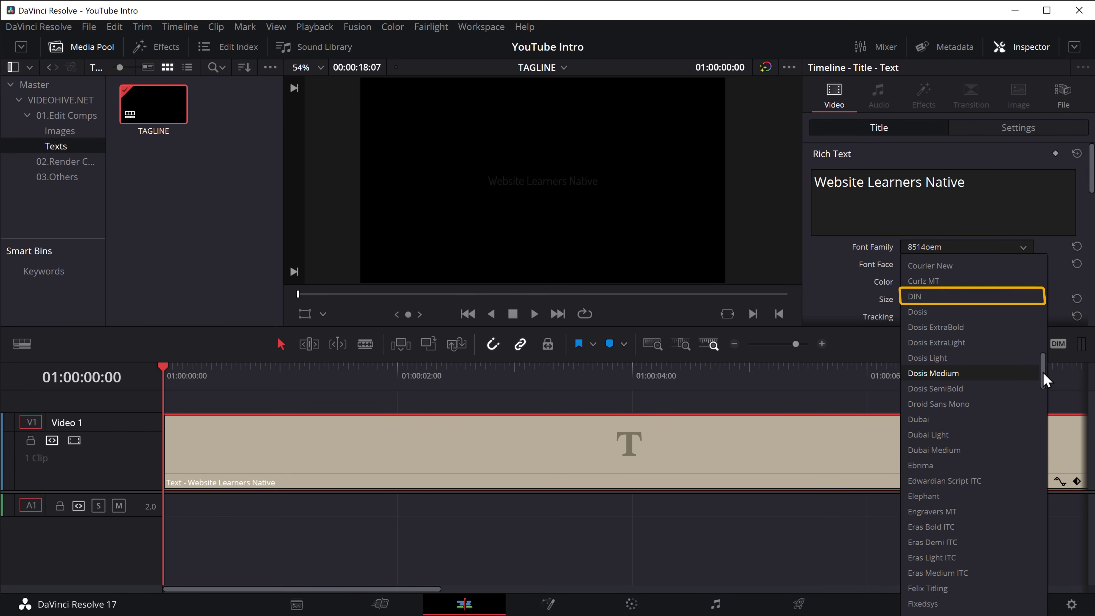
pyautogui.click(914, 297)
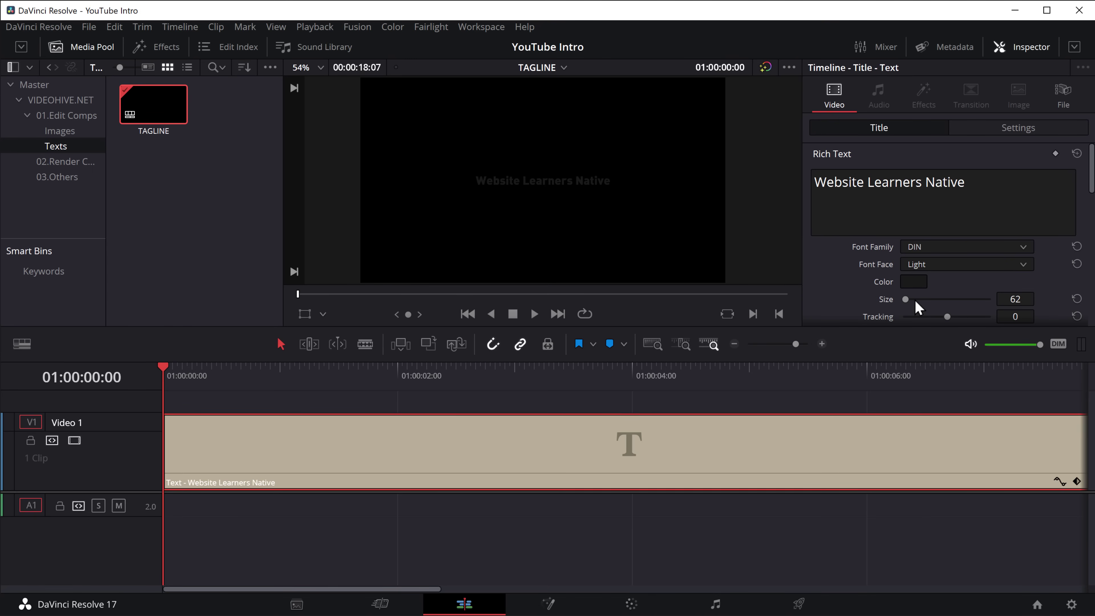
pyautogui.click(914, 283)
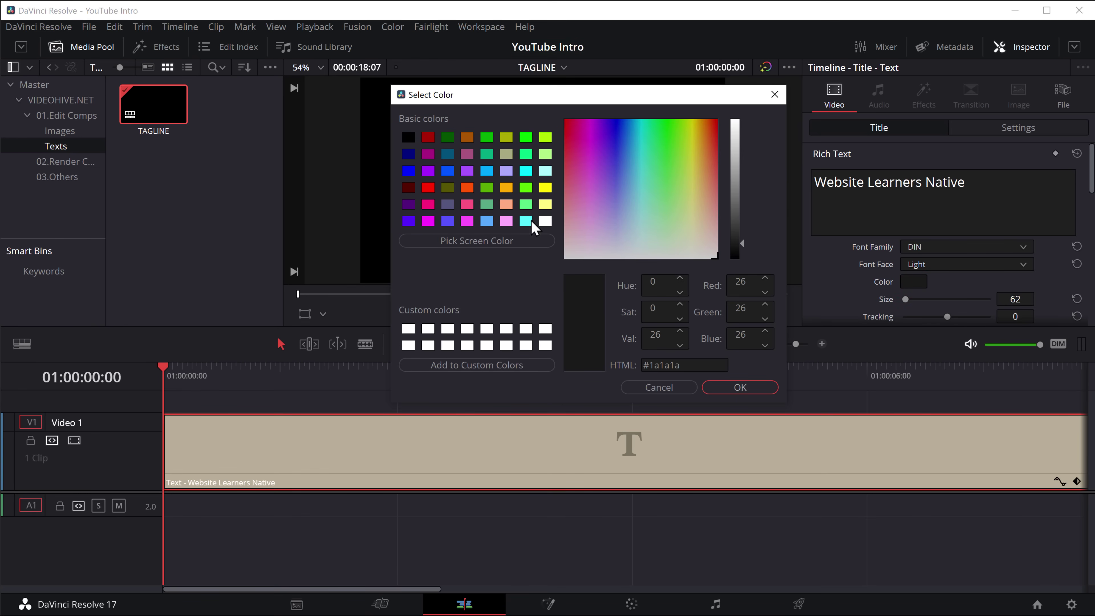
# Step: Color the 'Website Learners Native' tagline navy #232e48 and enlarge it to size 75
pyautogui.click(448, 205)
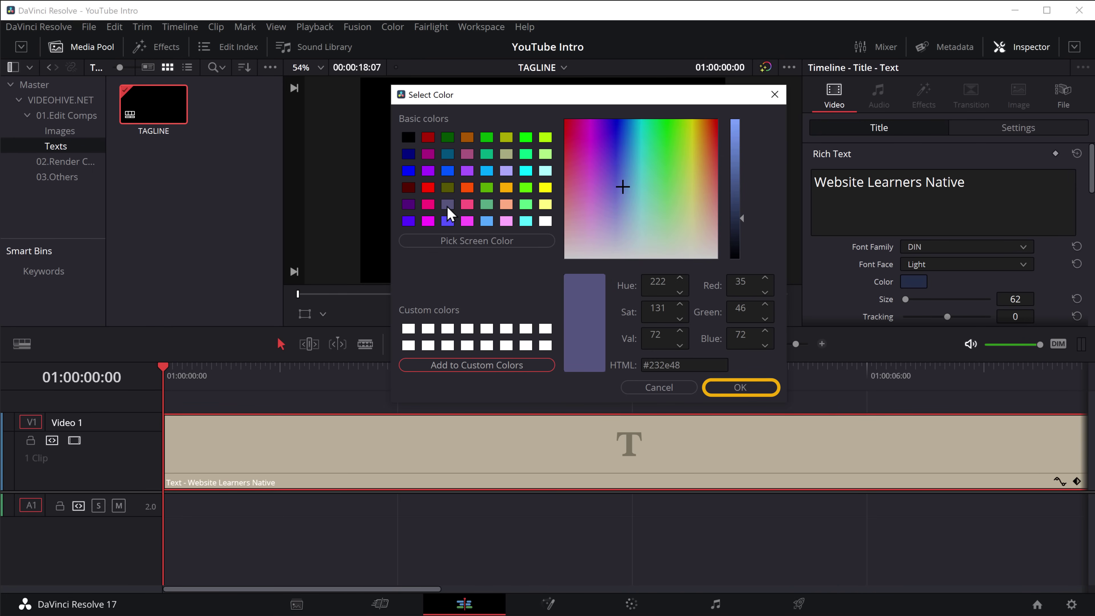
pyautogui.click(739, 387)
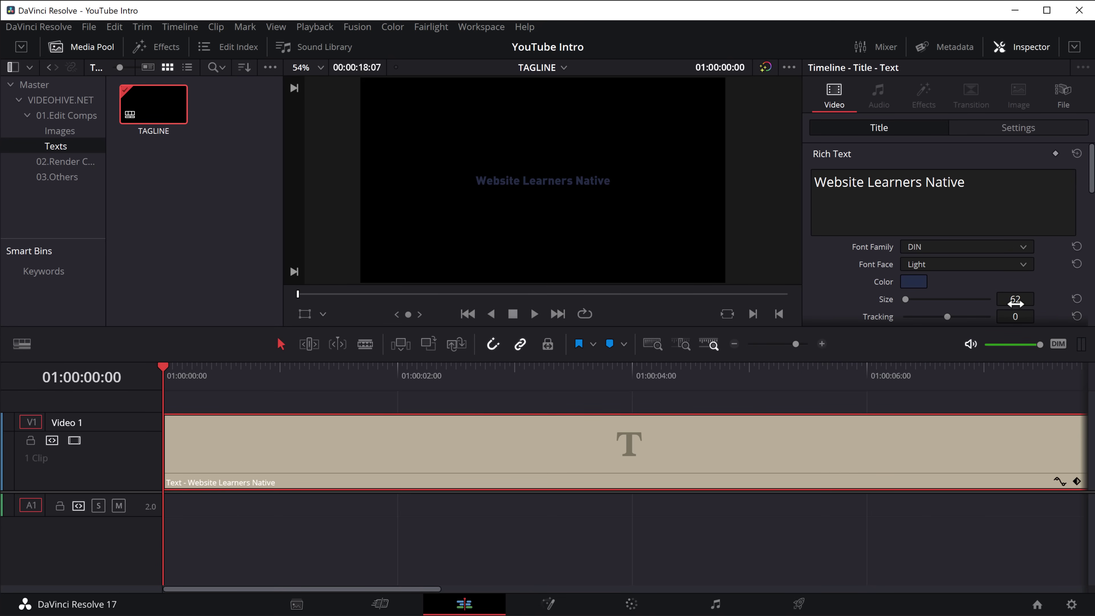
pyautogui.moveTo(1015, 303); pyautogui.dragTo(1052, 294)
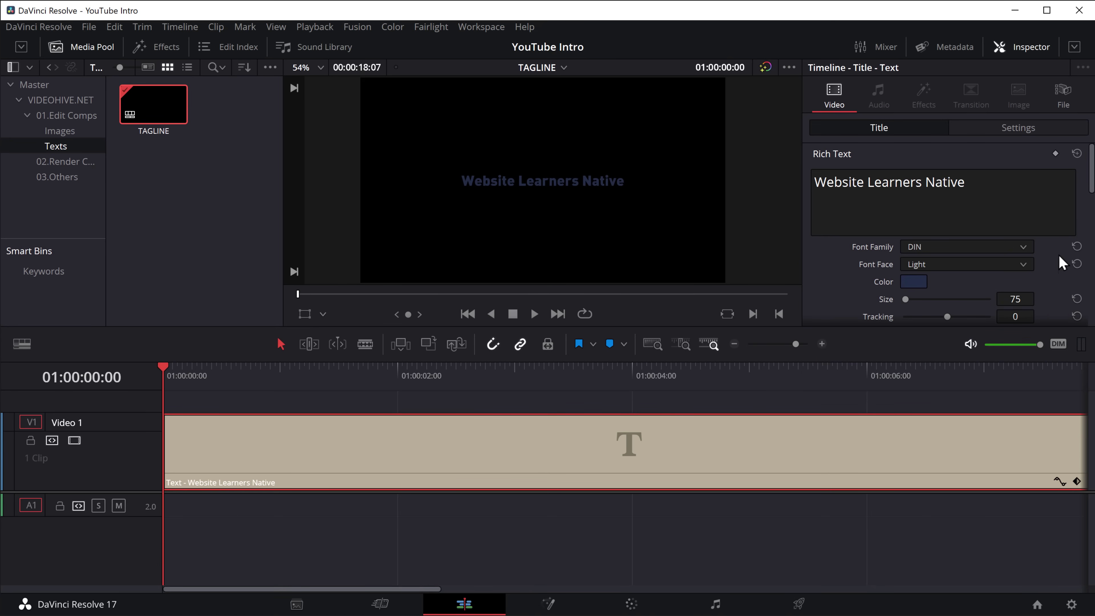
pyautogui.moveTo(1091, 173)
pyautogui.mouseDown()
pyautogui.moveTo(1091, 310)
pyautogui.moveTo(1091, 171)
pyautogui.mouseUp()
# Step: Switch to the MAIN_RENDER timeline and play it to check the new logo and navy tagline
pyautogui.click(564, 68)
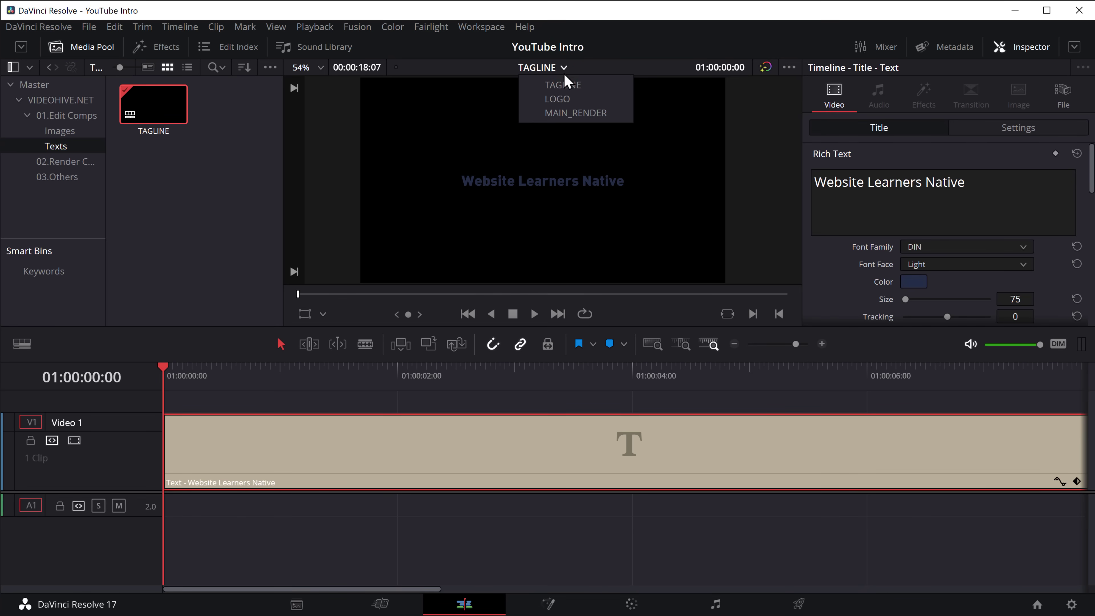
pyautogui.click(575, 113)
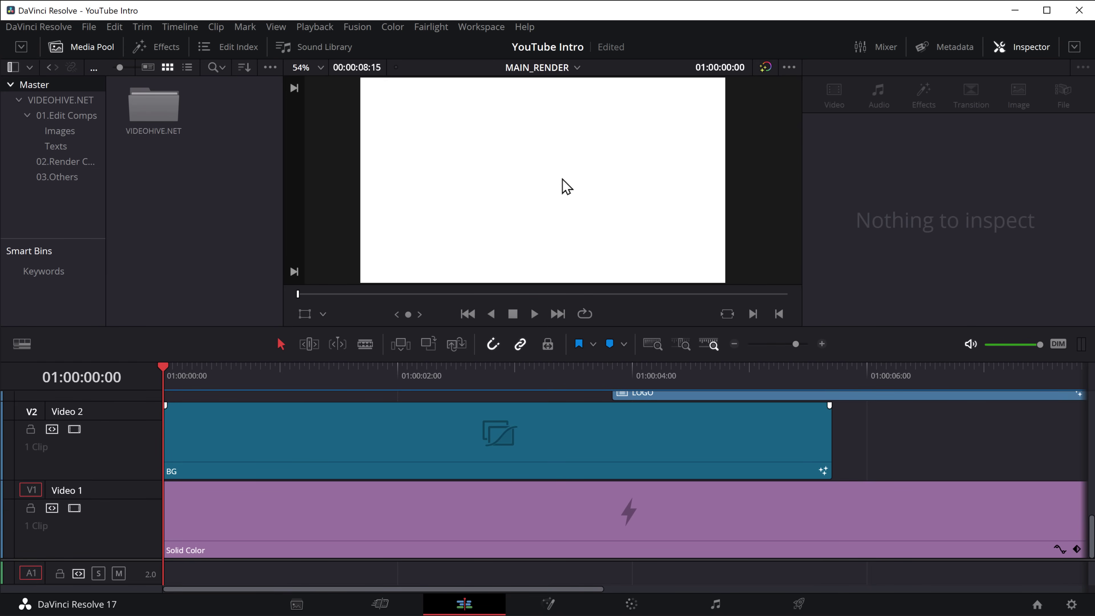
pyautogui.click(534, 313)
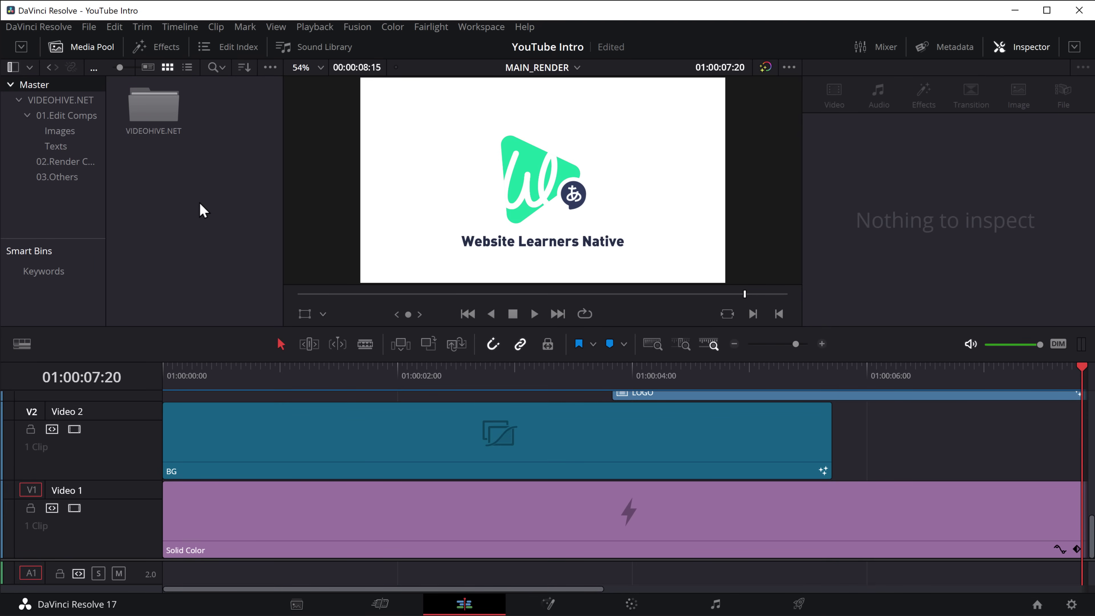
# Step: Import Intro Music.mp3 into the Media Pool and place it at the start of audio track A1
pyautogui.rightClick(166, 193)
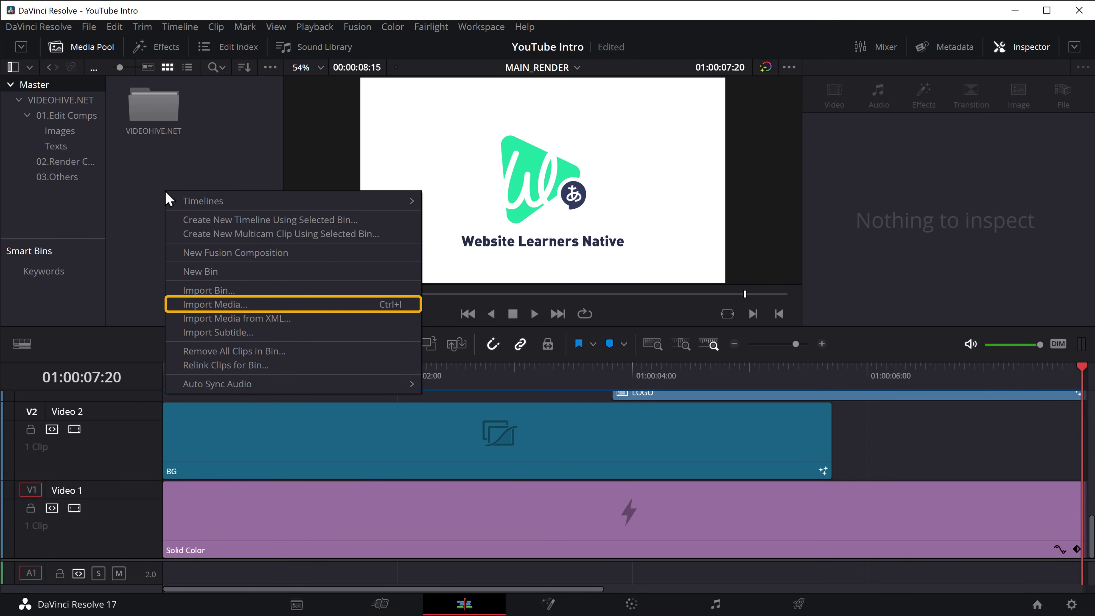
pyautogui.click(216, 305)
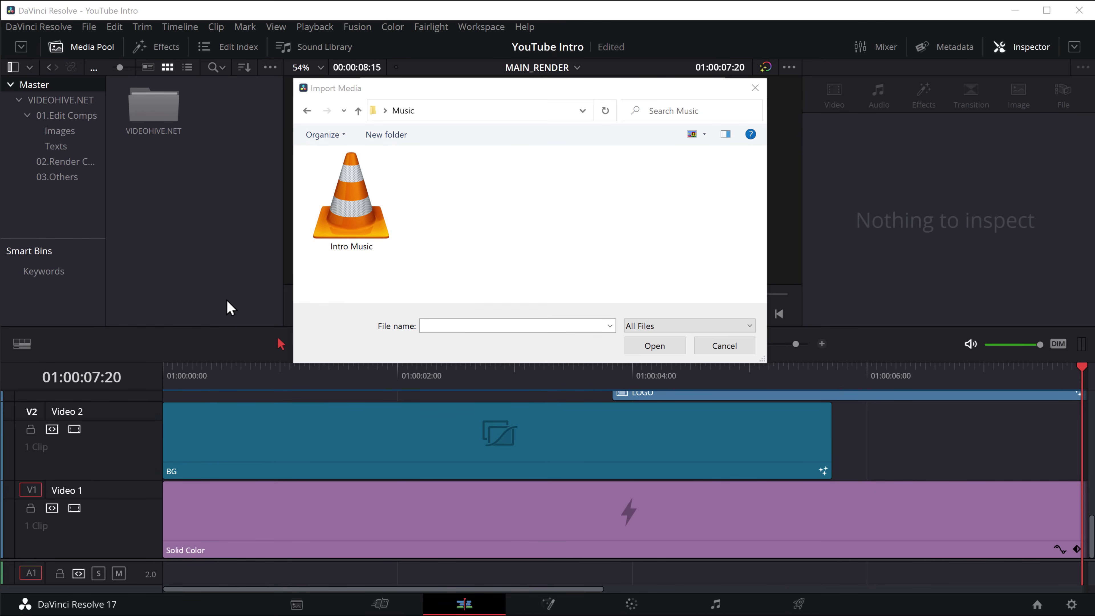
pyautogui.click(351, 201)
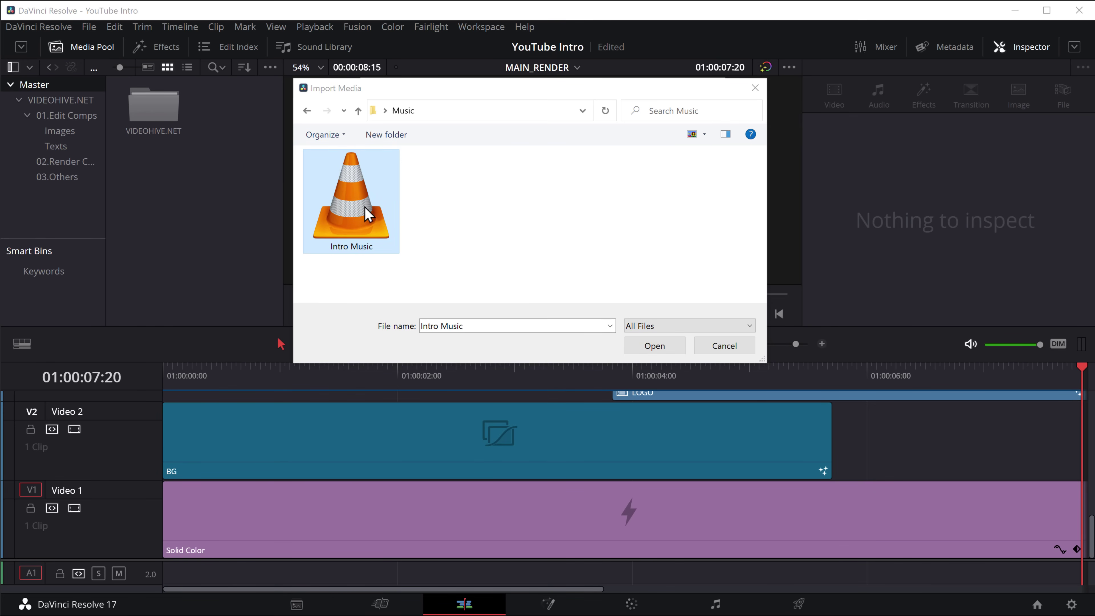
pyautogui.click(655, 349)
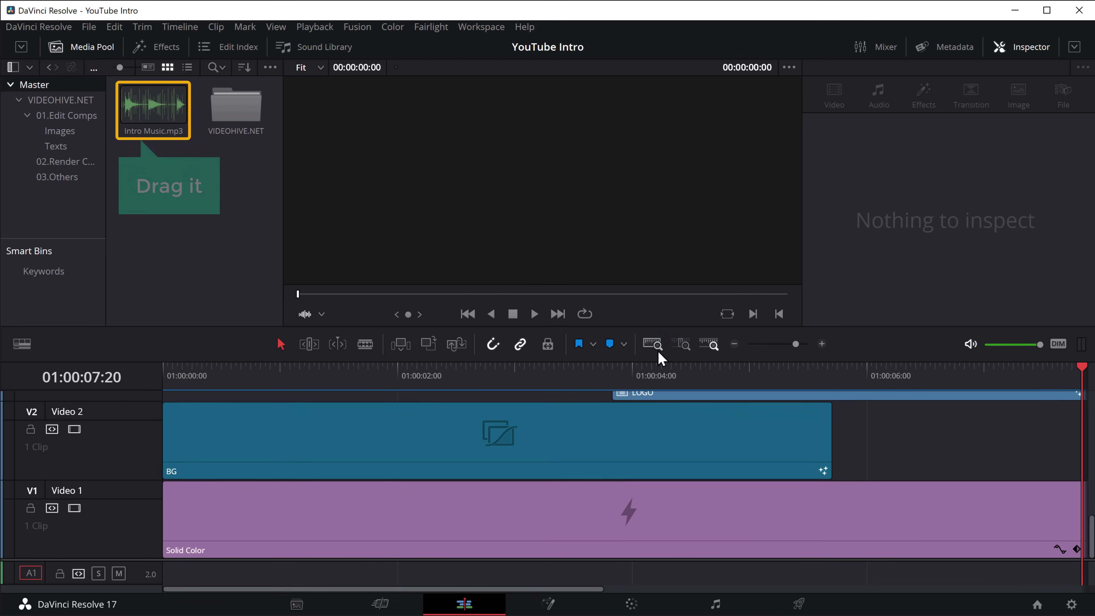
pyautogui.moveTo(153, 117); pyautogui.dragTo(160, 160)
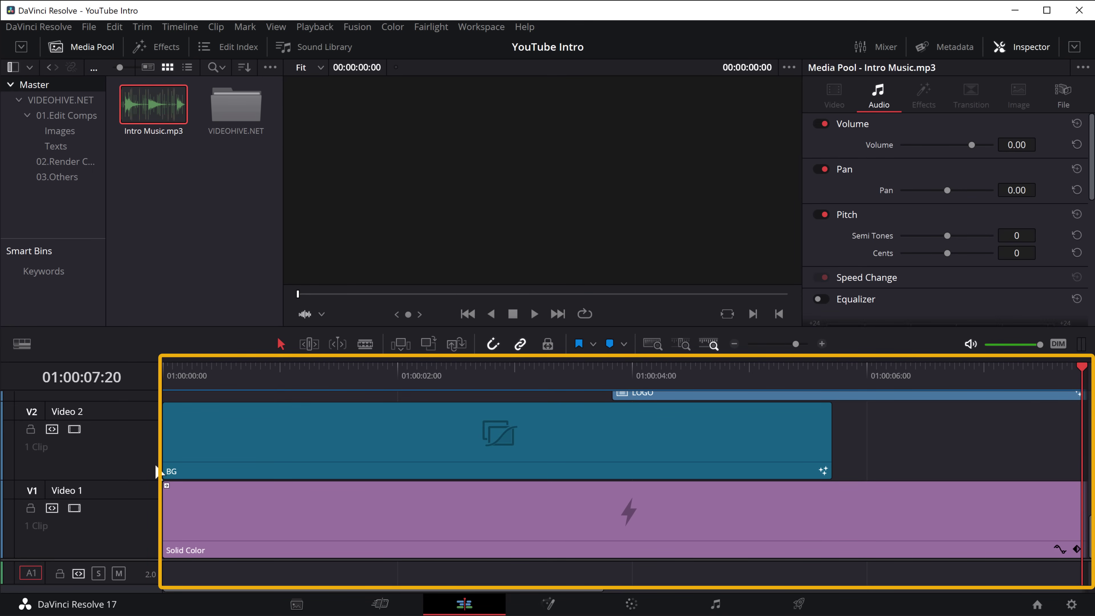
pyautogui.moveTo(157, 471); pyautogui.dragTo(167, 536)
pyautogui.moveTo(172, 575); pyautogui.dragTo(171, 576)
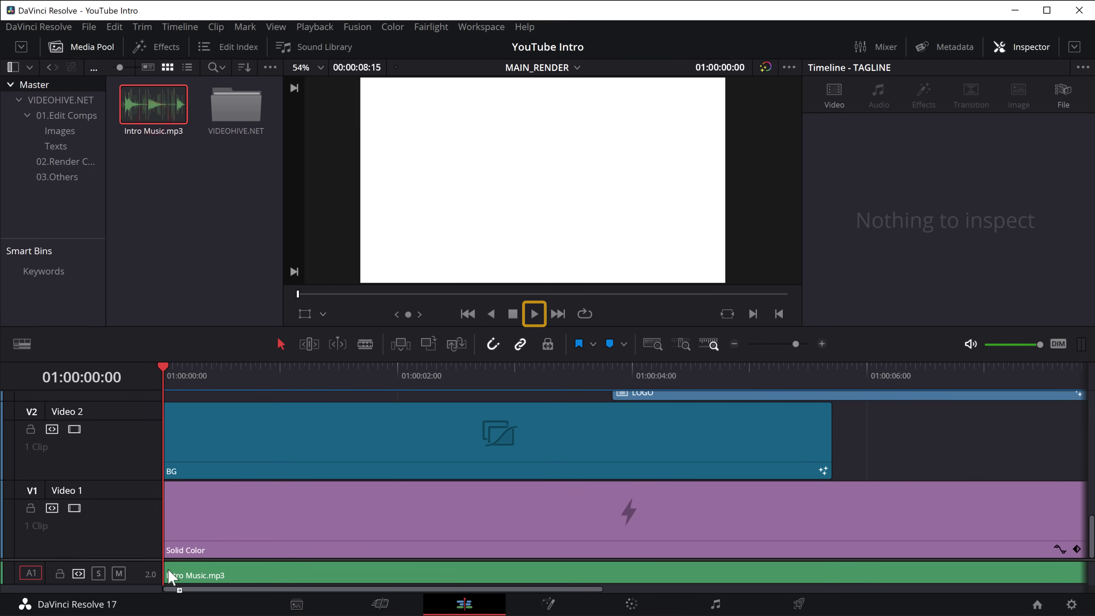
# Step: Play the MAIN_RENDER intro with its Intro Music soundtrack to the end, then stop
pyautogui.click(534, 314)
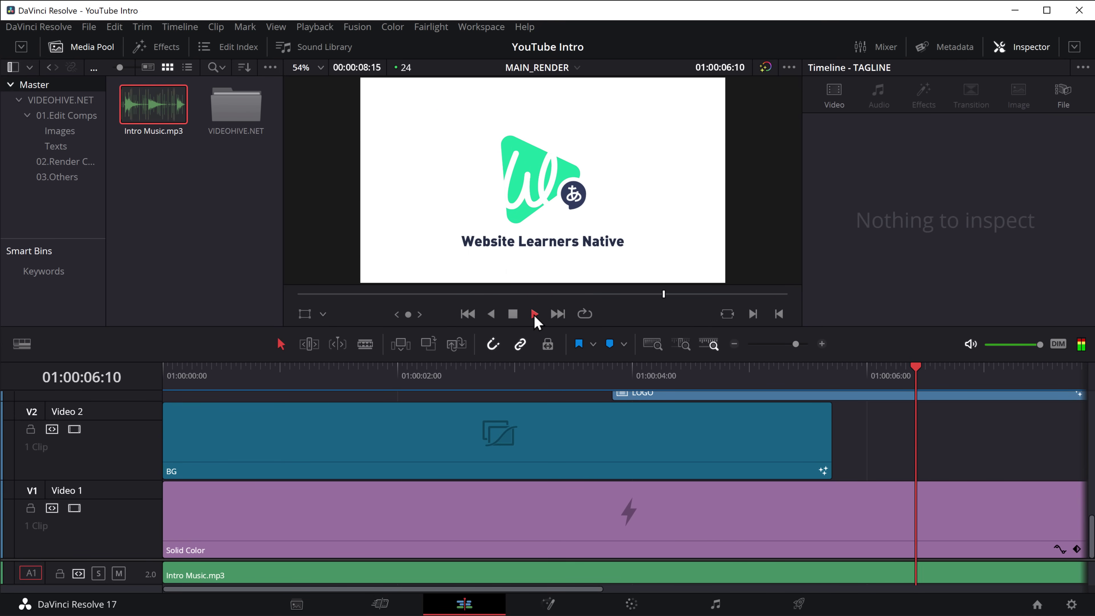
pyautogui.click(535, 315)
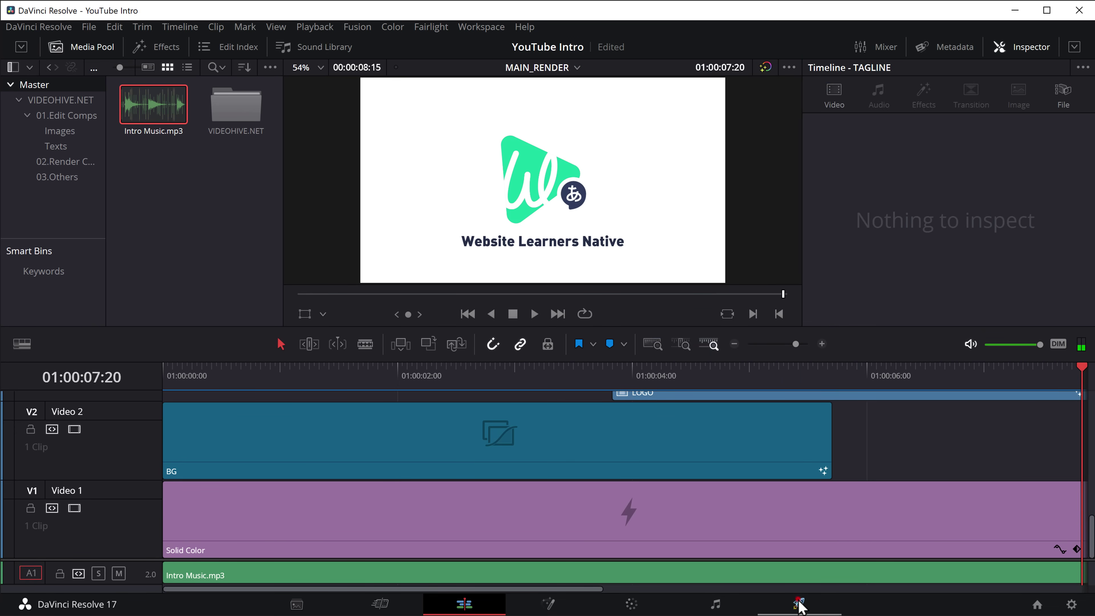
# Step: On the Deliver page, queue a YouTube 1080p render and render YouTube Intro.mp4 to the Desktop
pyautogui.click(798, 604)
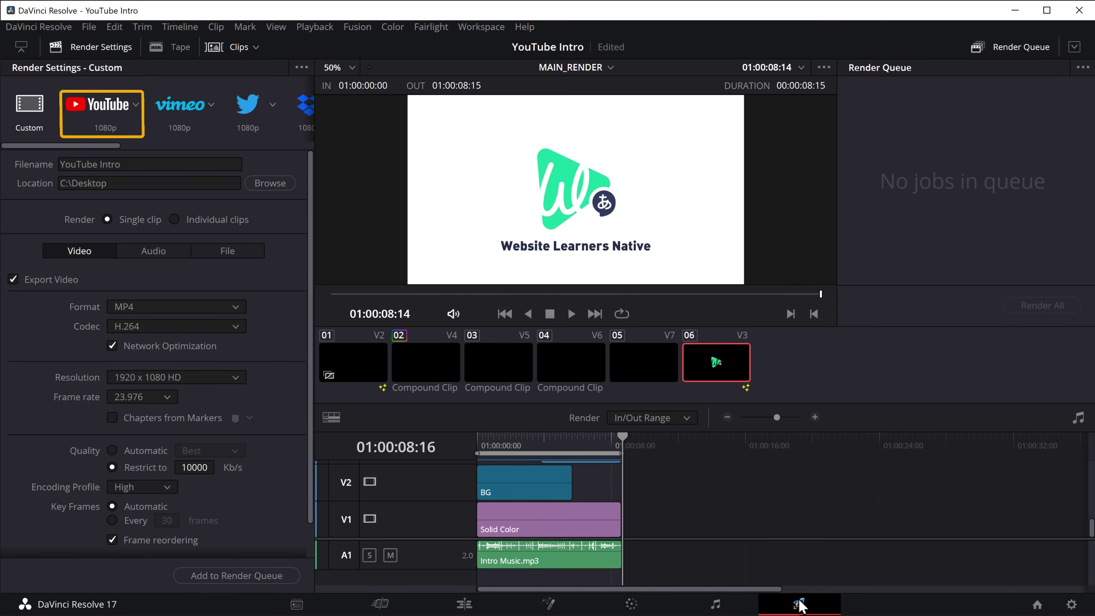
pyautogui.click(106, 112)
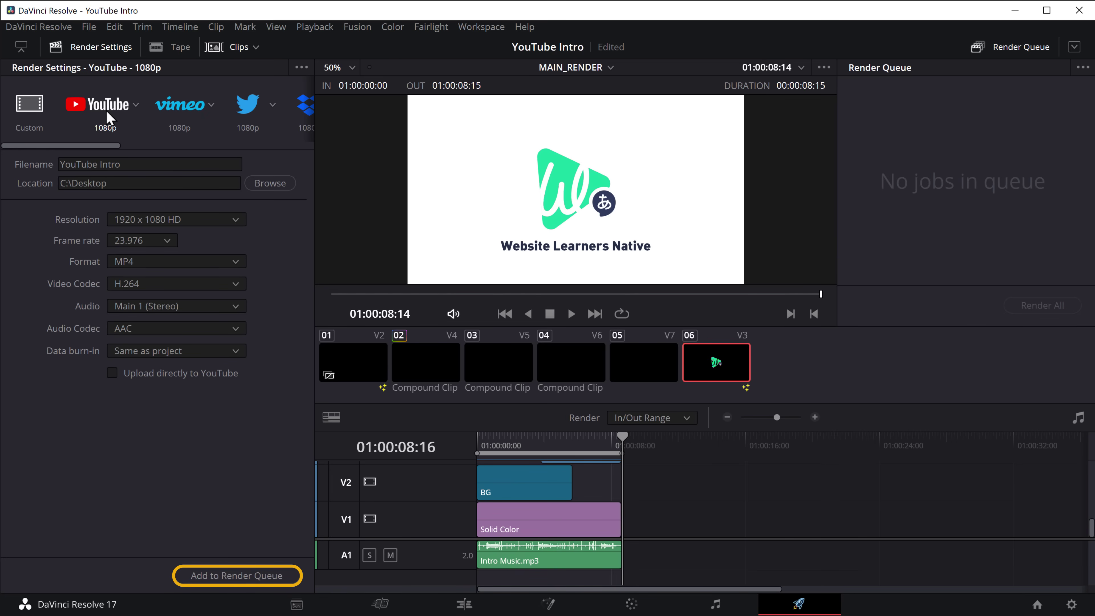
pyautogui.click(235, 577)
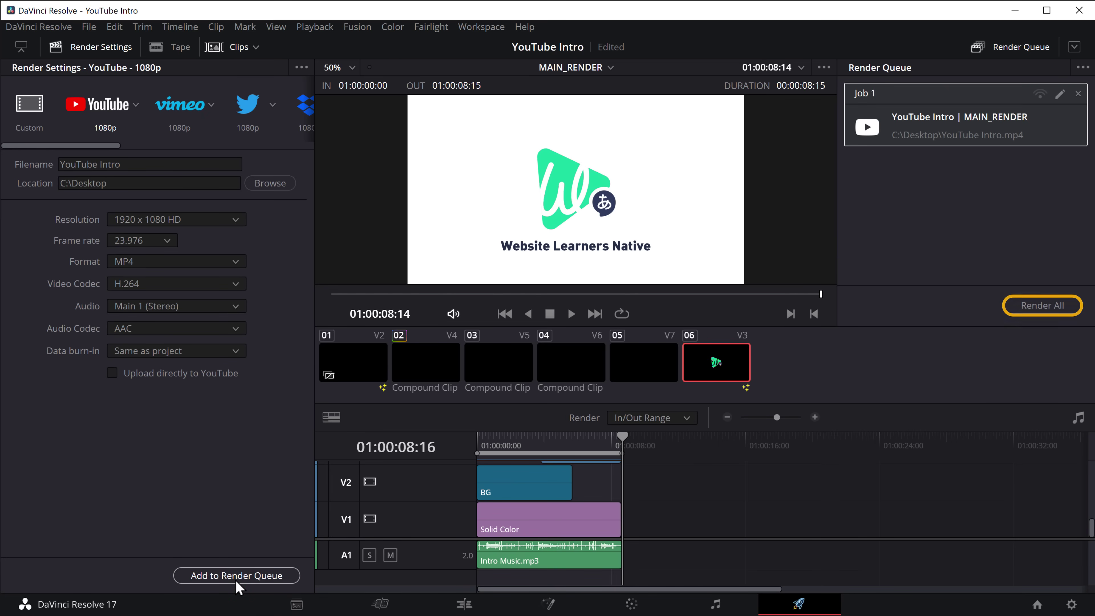
pyautogui.click(1043, 306)
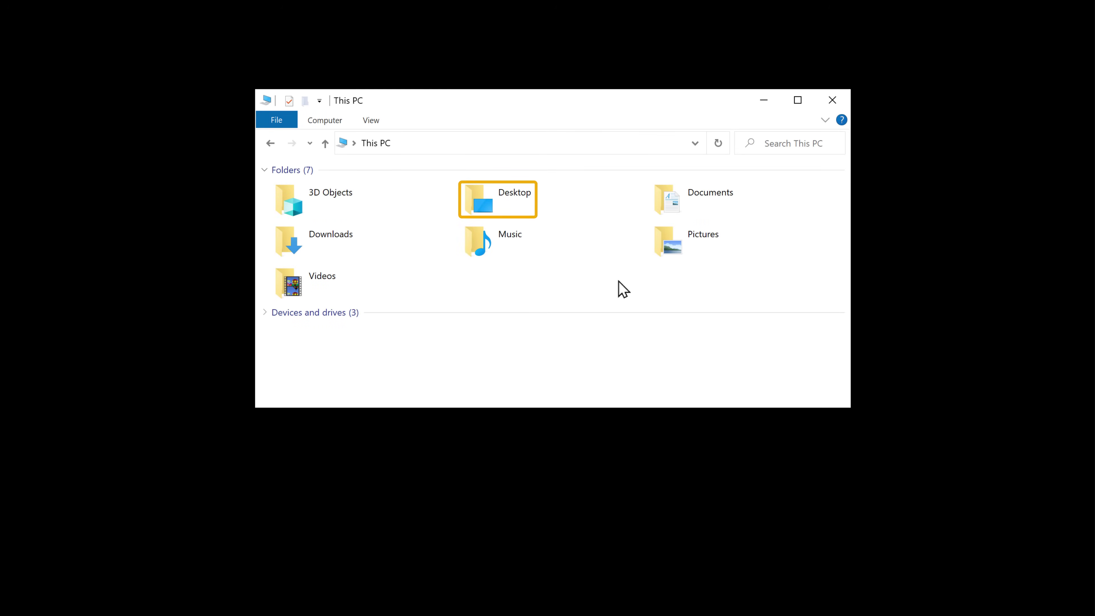
# Step: Open YouTube Intro from the Desktop folder in a media player and play it
pyautogui.doubleClick(513, 205)
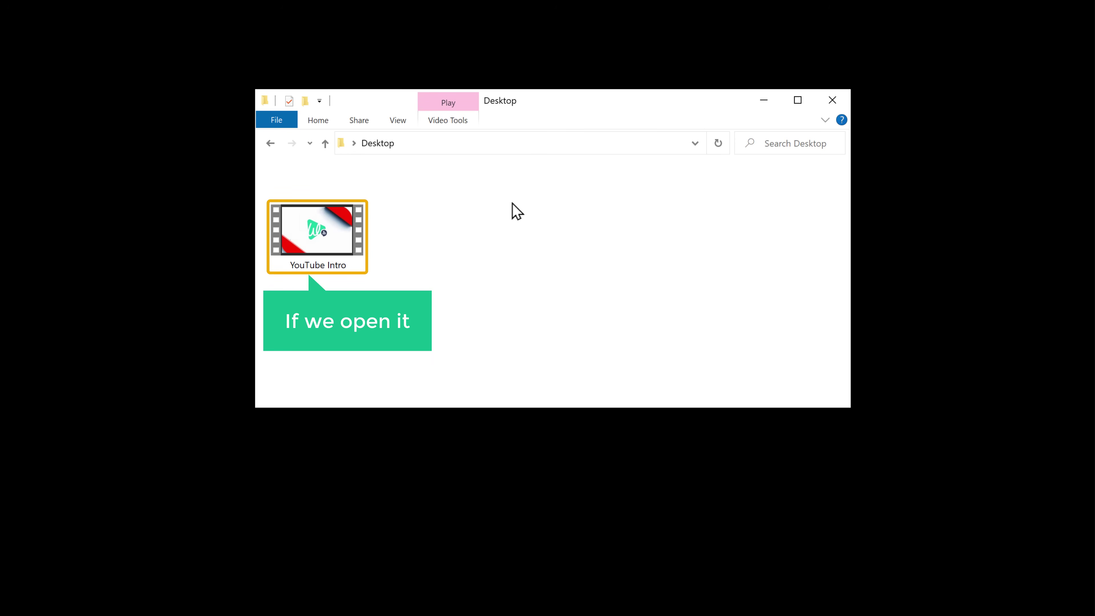
pyautogui.rightClick(314, 228)
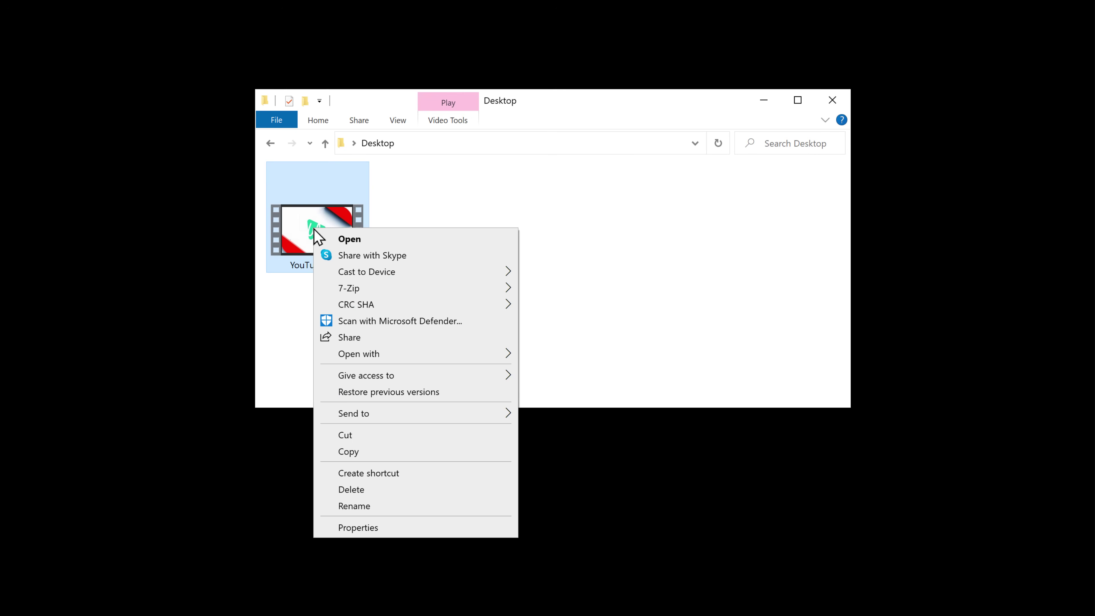
pyautogui.click(350, 240)
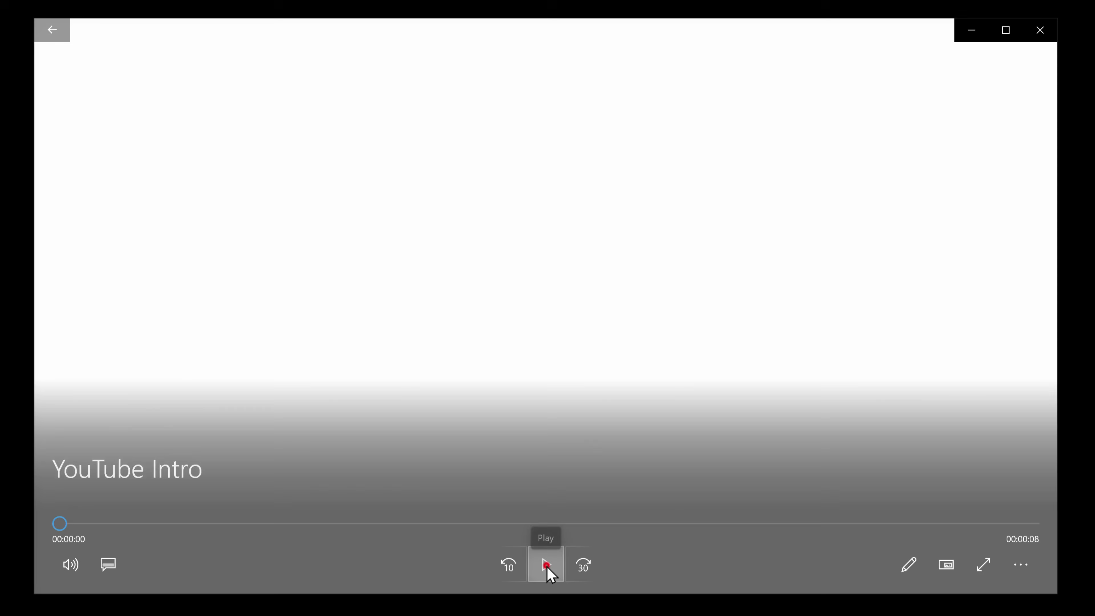
pyautogui.click(546, 565)
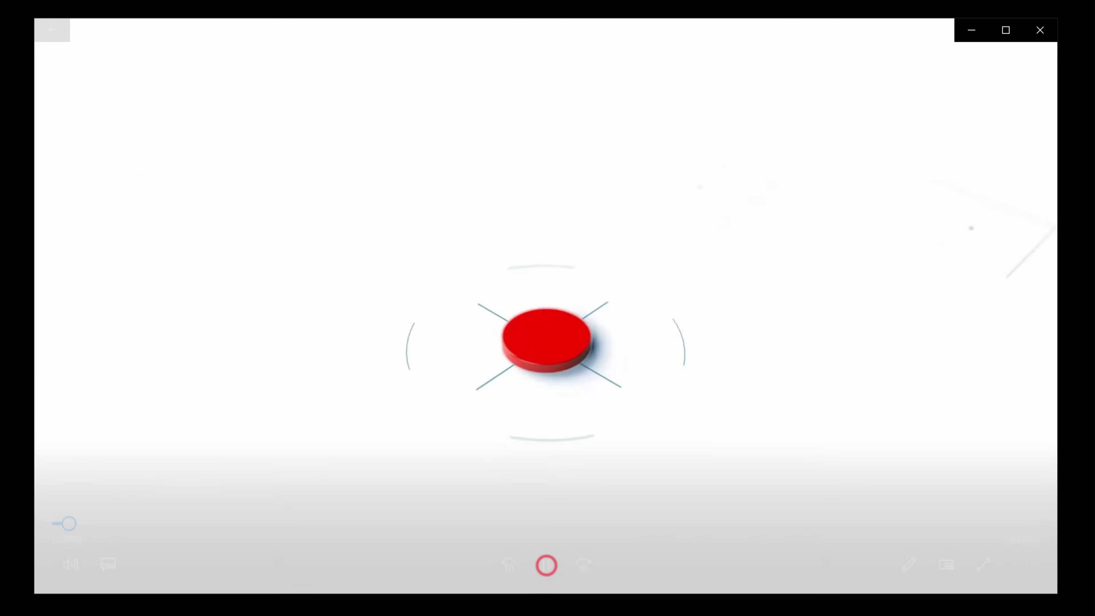